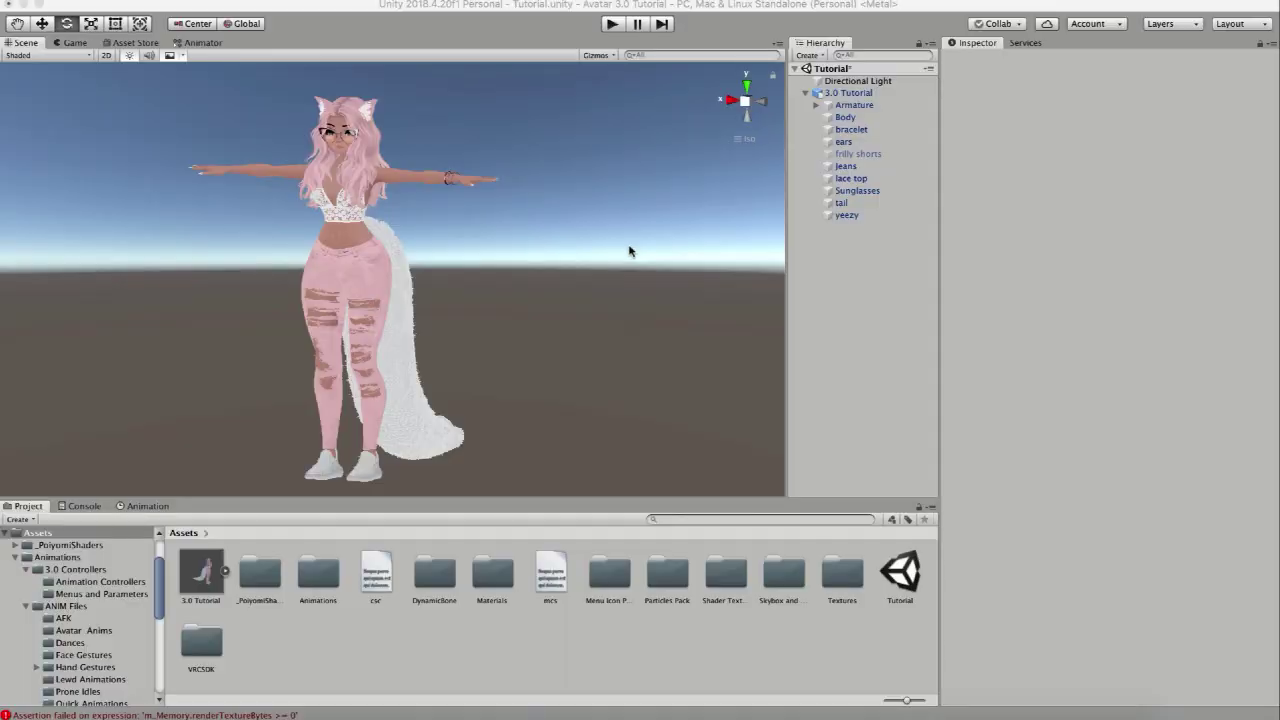
- Select the 3.0 Tutorial avatar, collapse its children, and turn the view to face it frontally
alt+drag(549, 369, 627, 358)
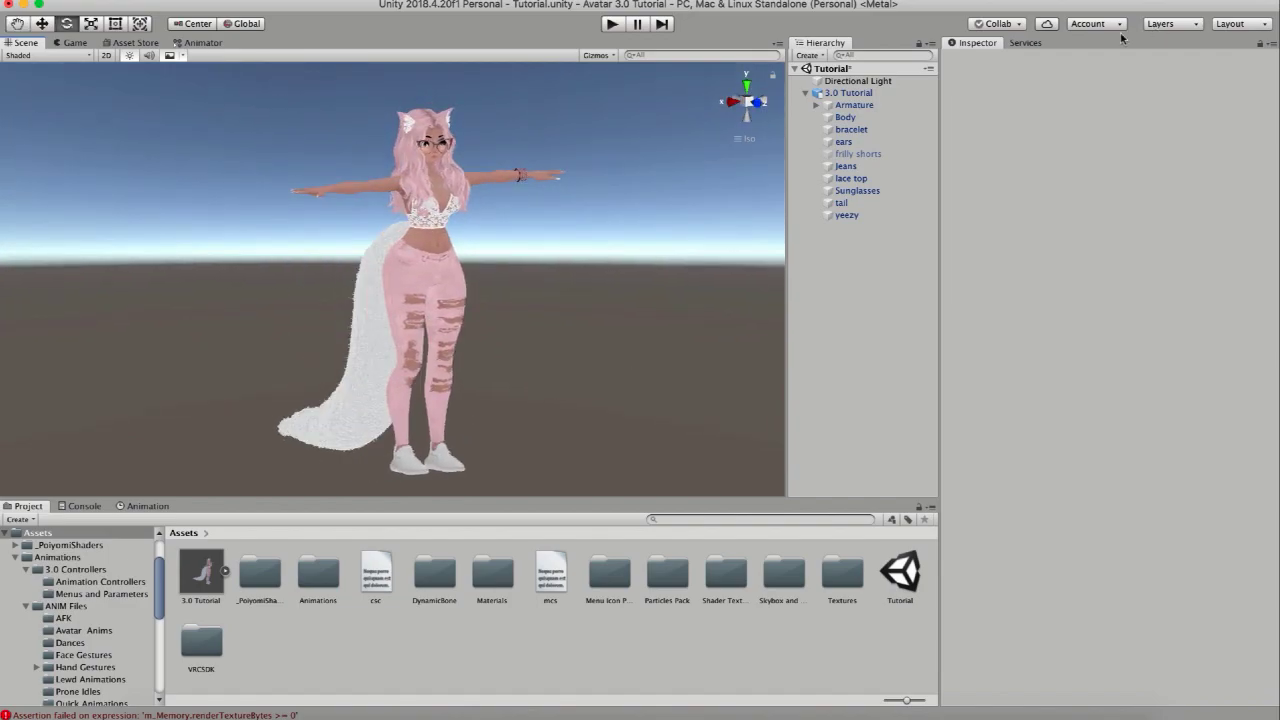
click(837, 93)
key(Left)
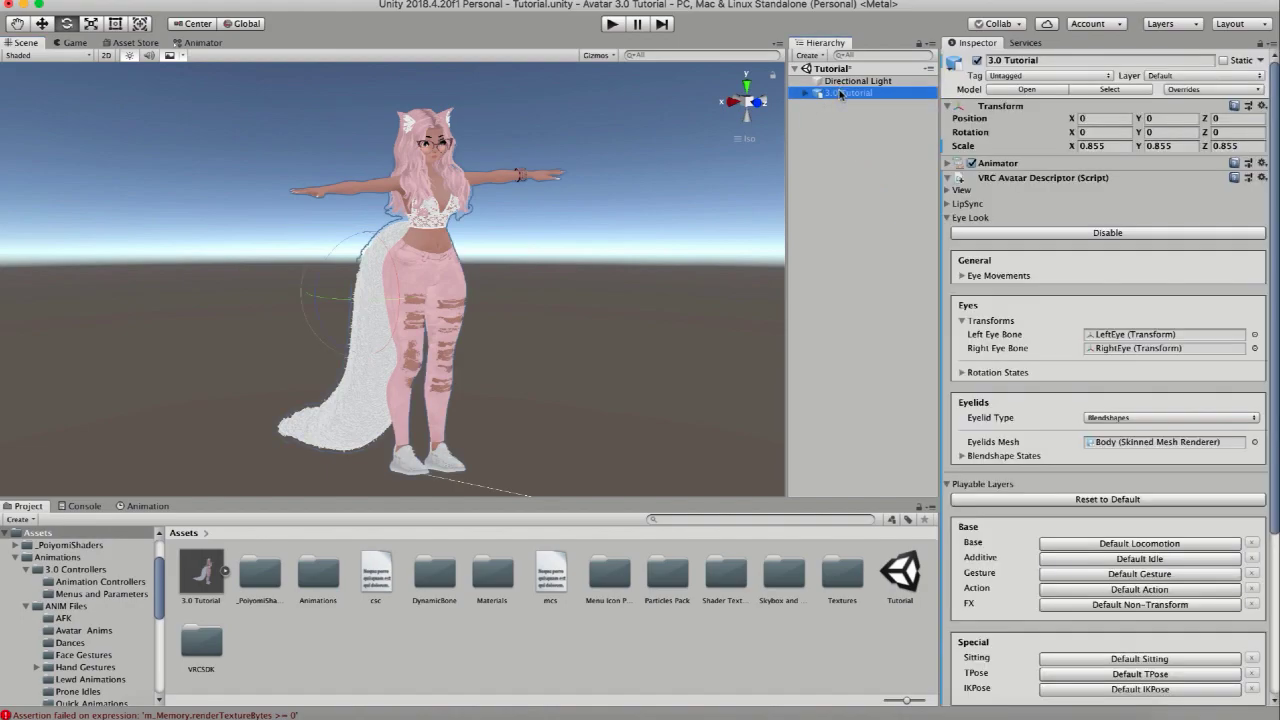
scroll(558, 265, down, 1)
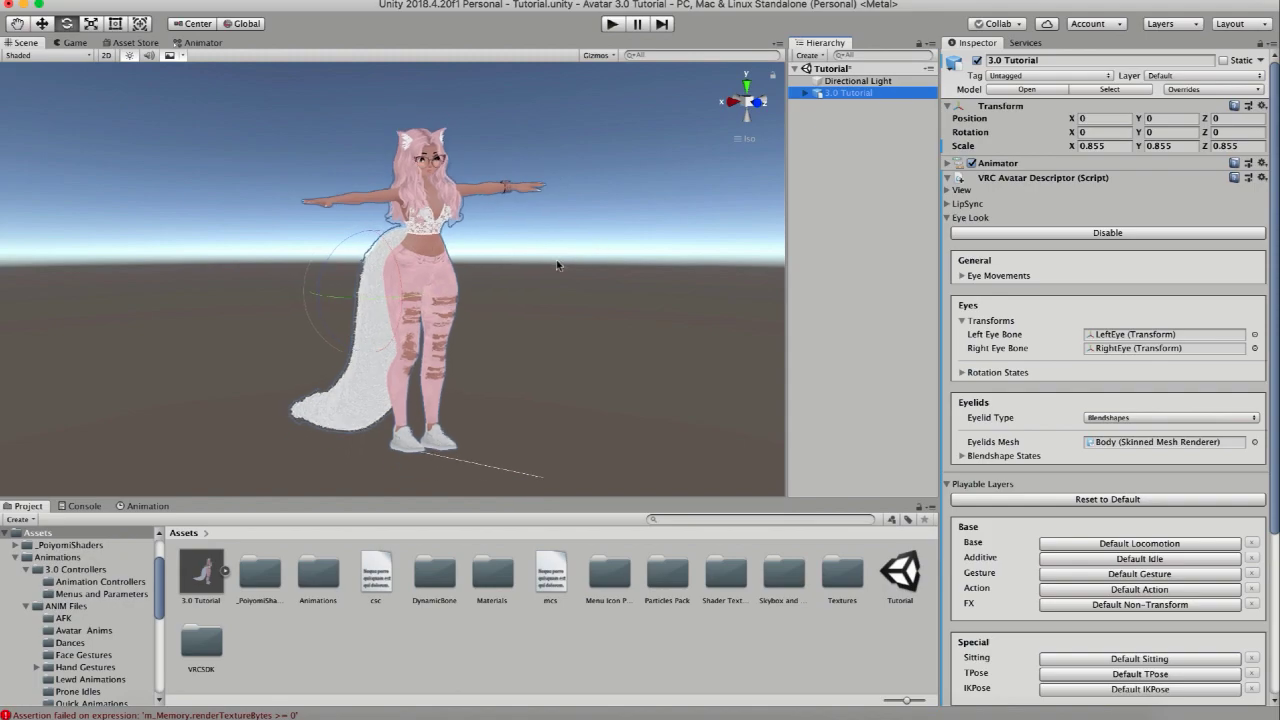
alt+drag(558, 265, 369, 272)
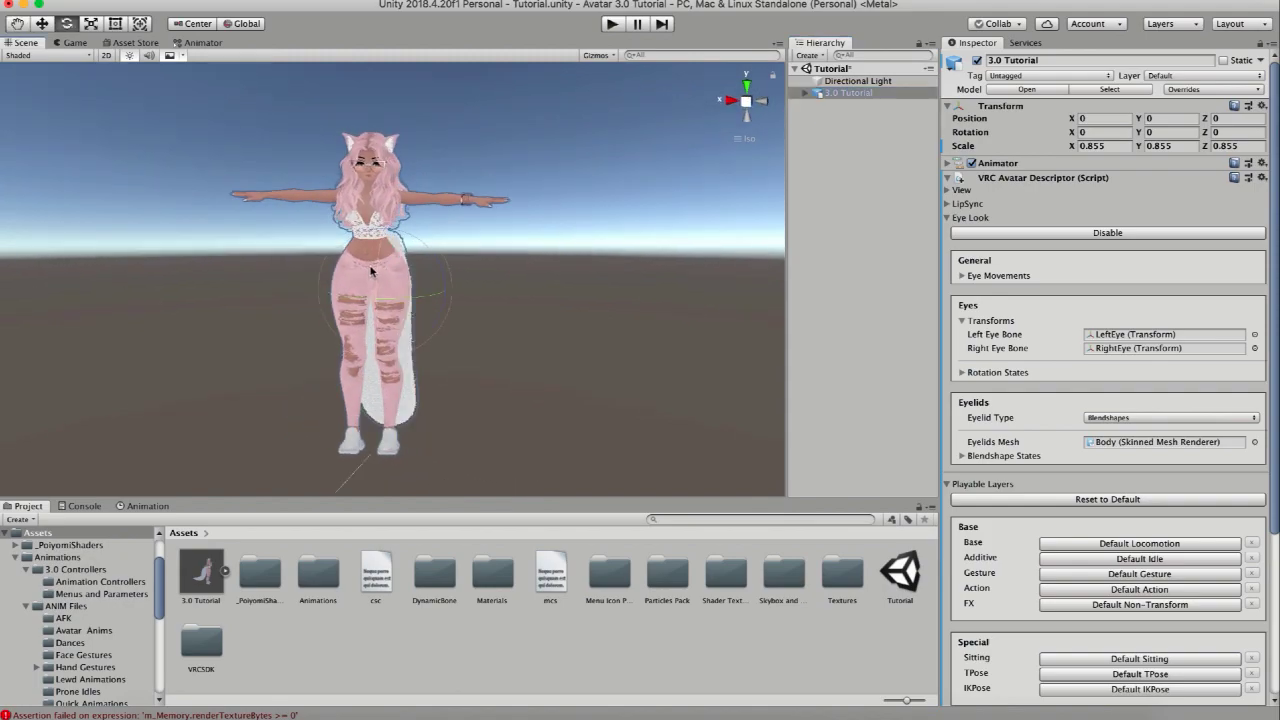
- Duplicate 3.0 Tutorial with Cmd+D, deactivate the original, and select 3.0 Tutorial (1)
click(852, 94)
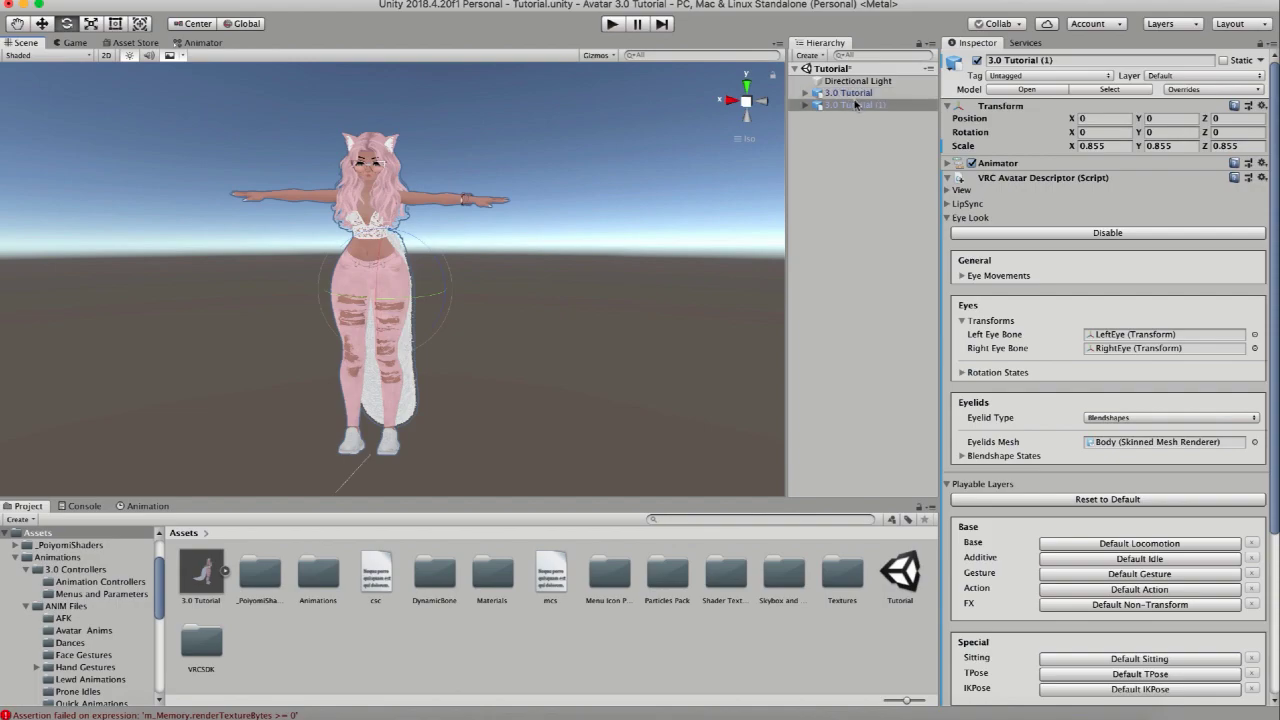
key(super+d)
click(975, 61)
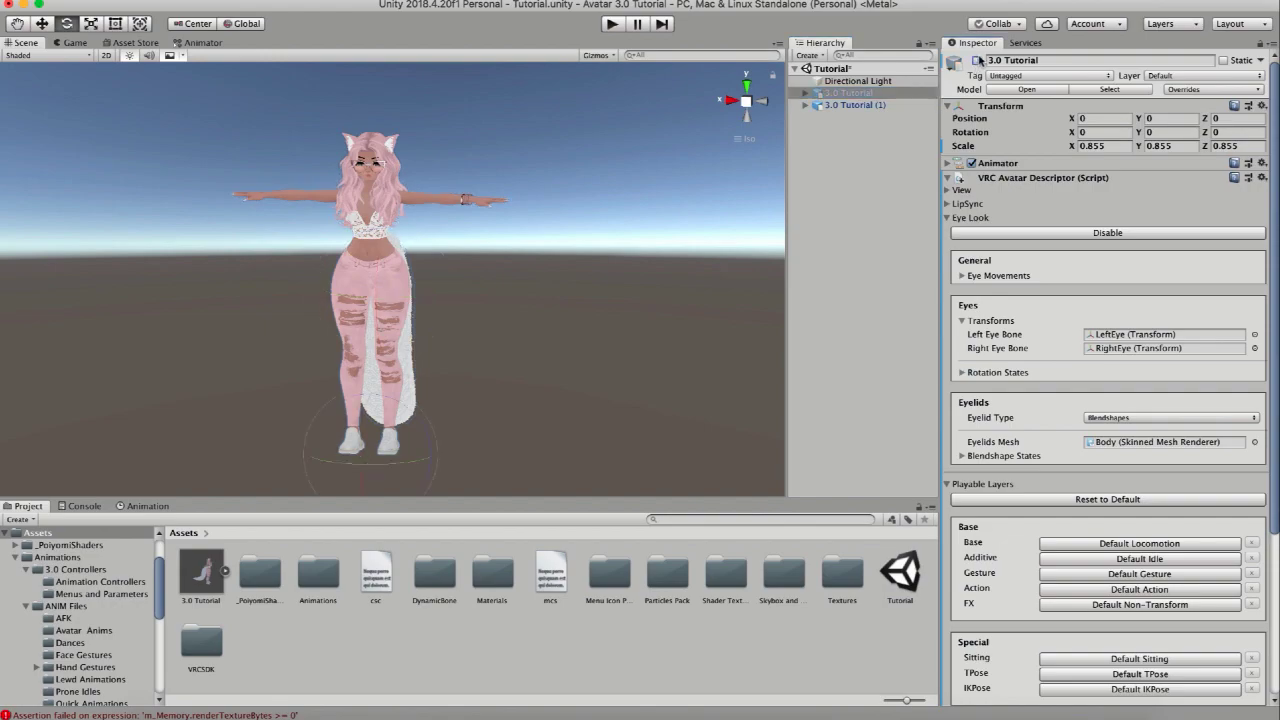
click(856, 105)
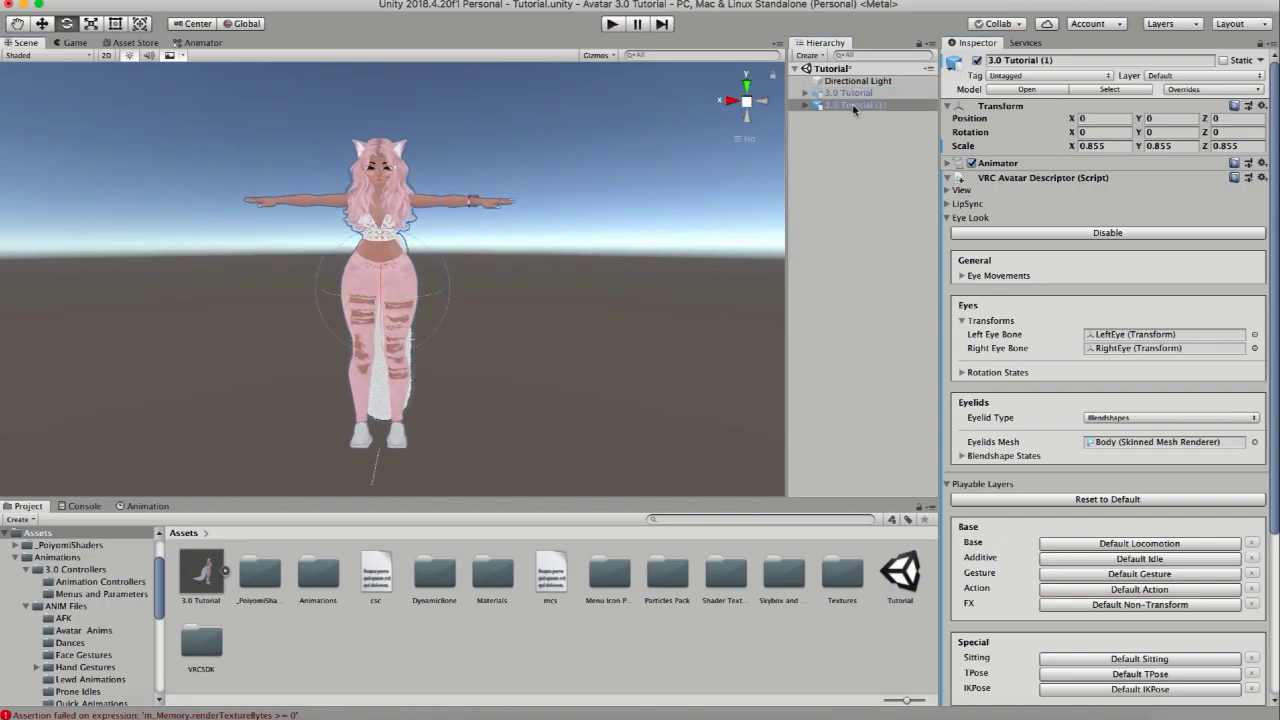
- Open the Animation window for 3.0 Tutorial (1) and orbit in on the avatar's upper body
click(148, 506)
alt+drag(298, 351, 377, 314)
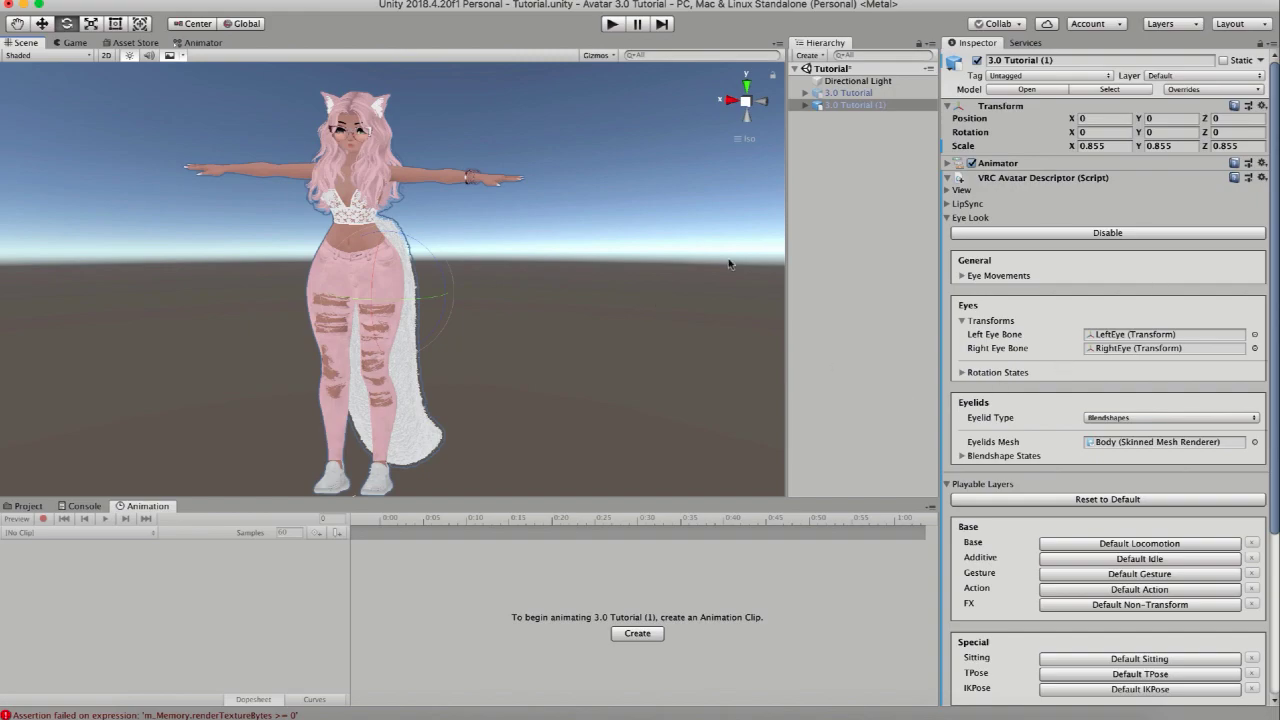
alt+drag(729, 264, 386, 293)
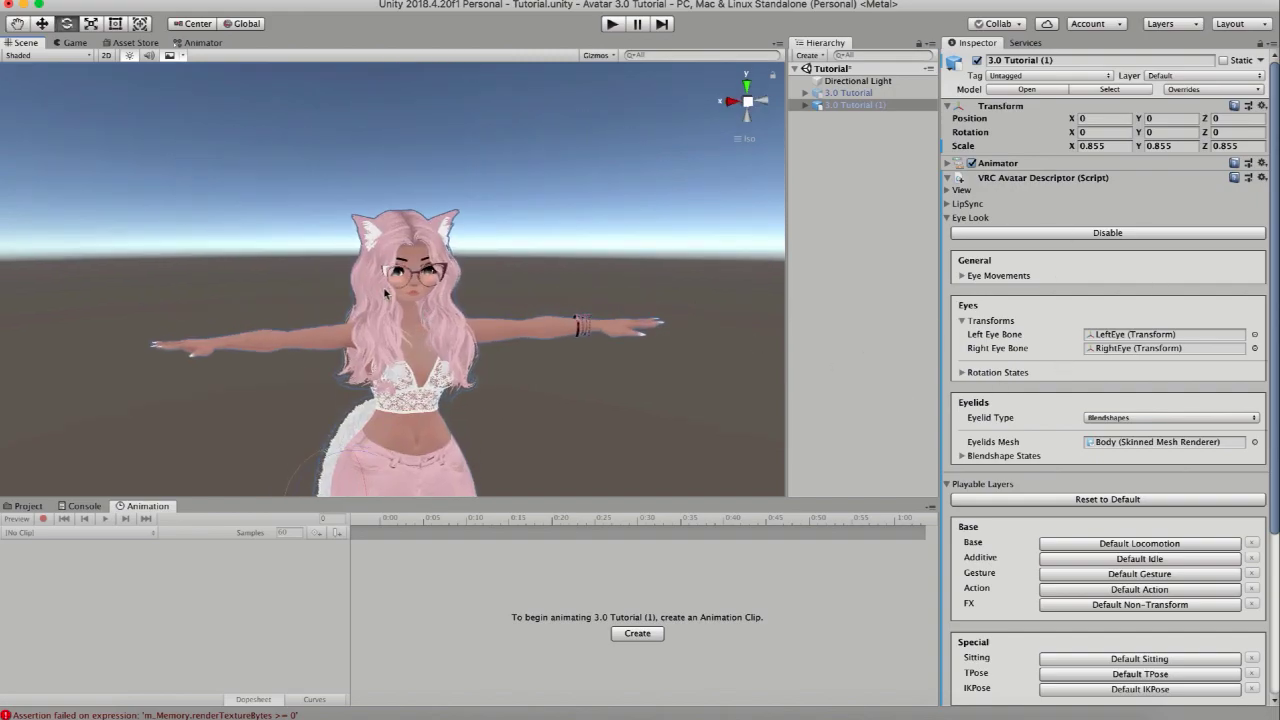
- Create the avatar's first animation clip and save it as 'Ears On'
click(631, 635)
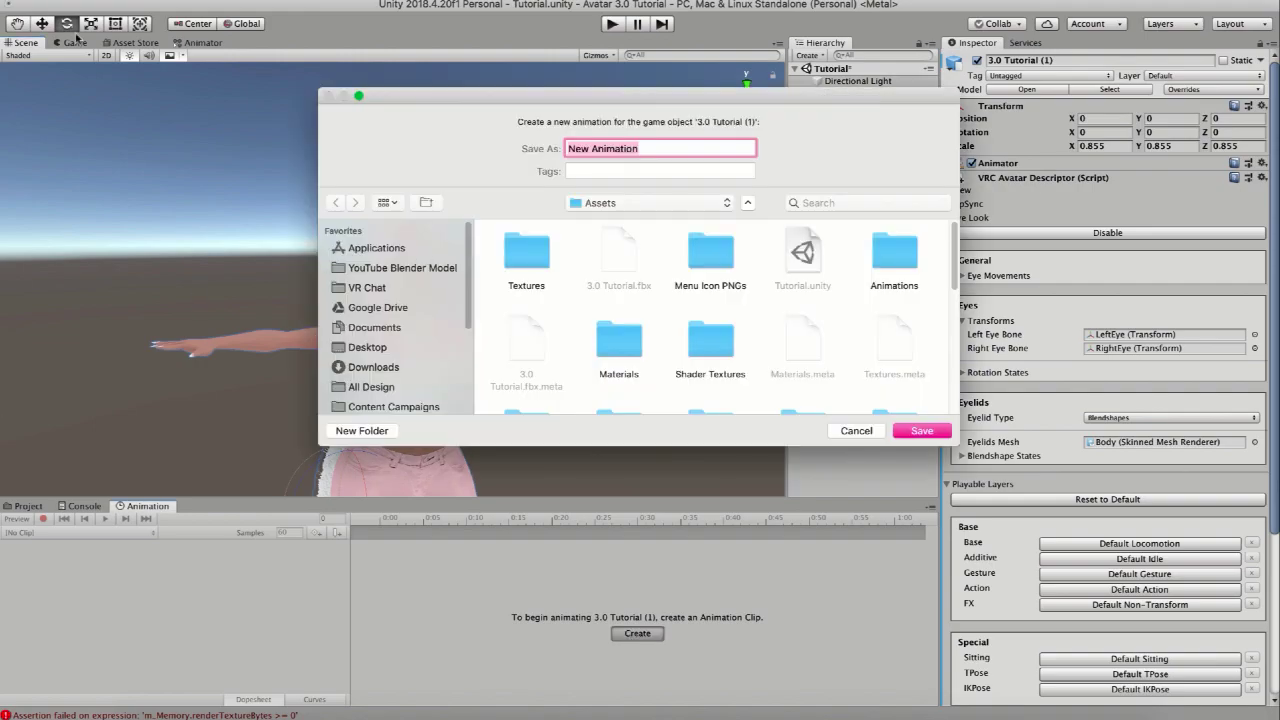
text(Ears On)
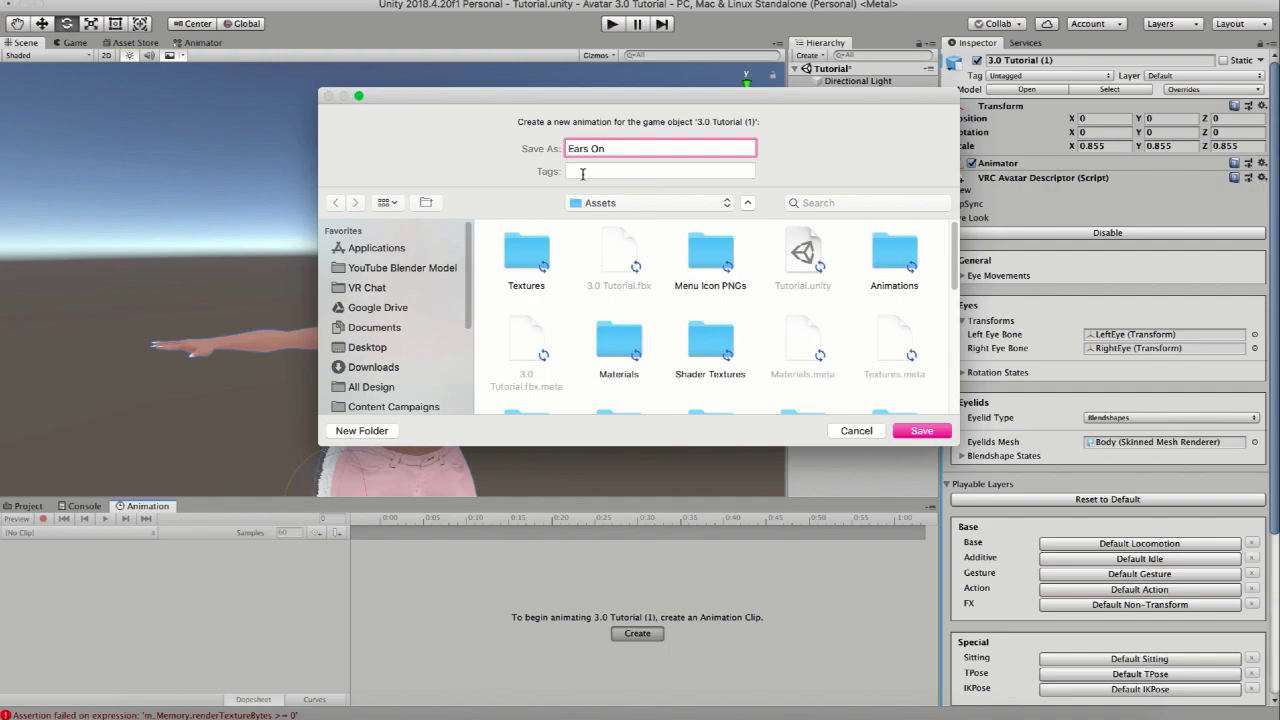
click(915, 435)
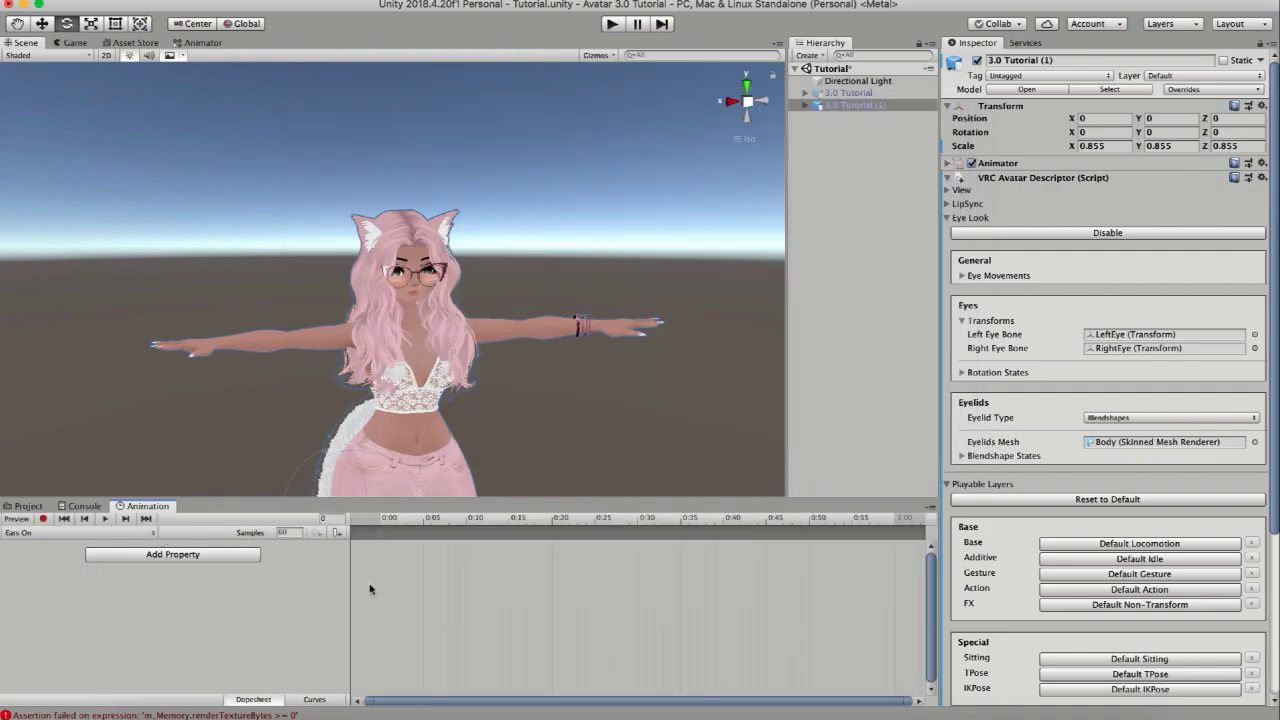
click(28, 506)
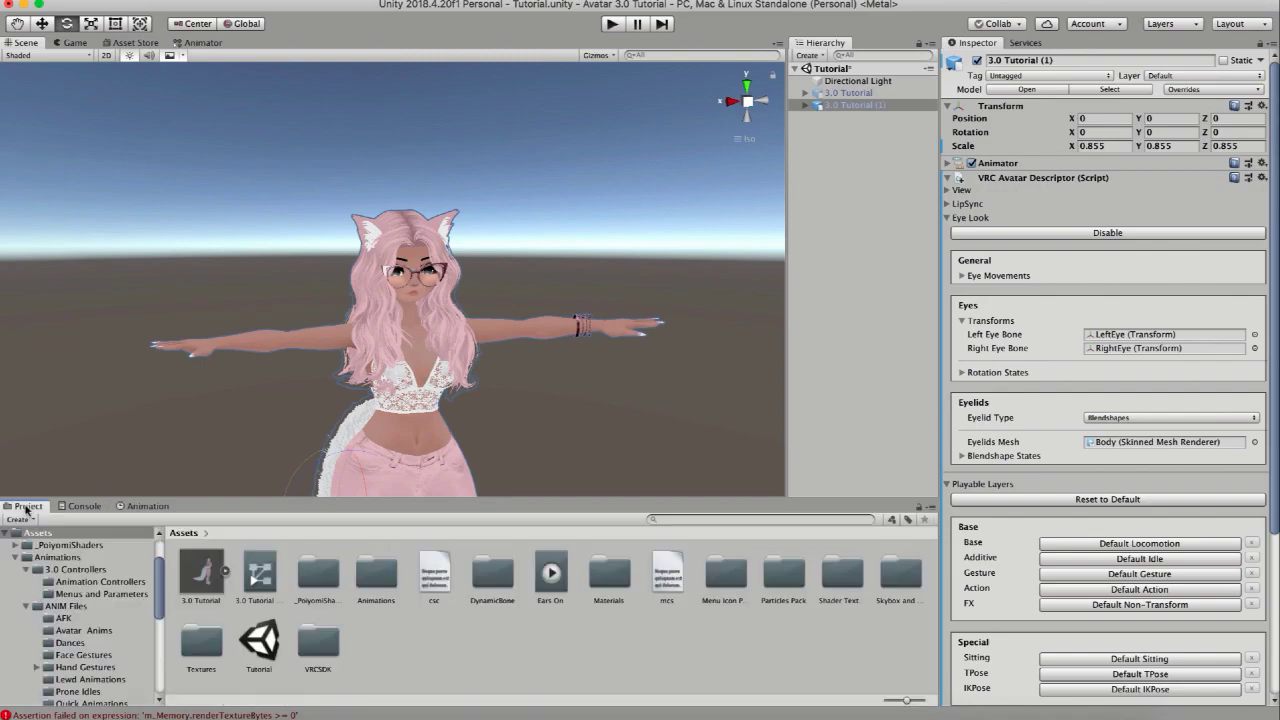
click(261, 580)
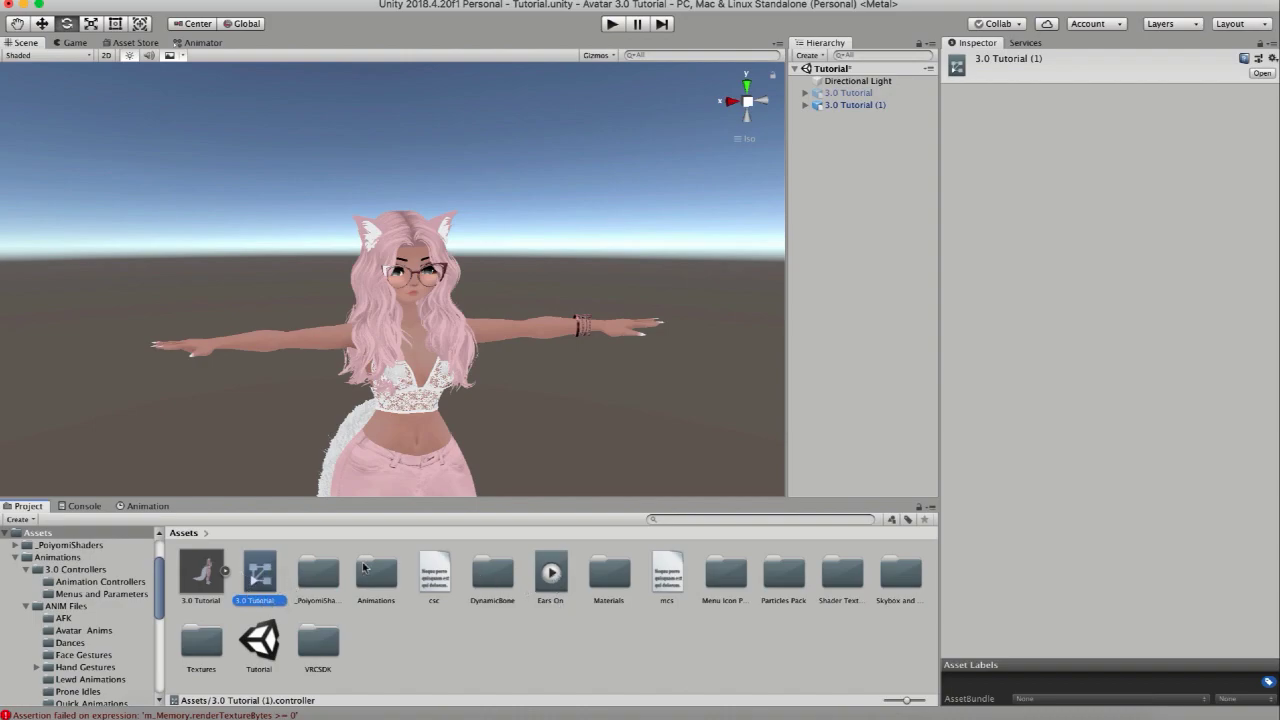
click(164, 508)
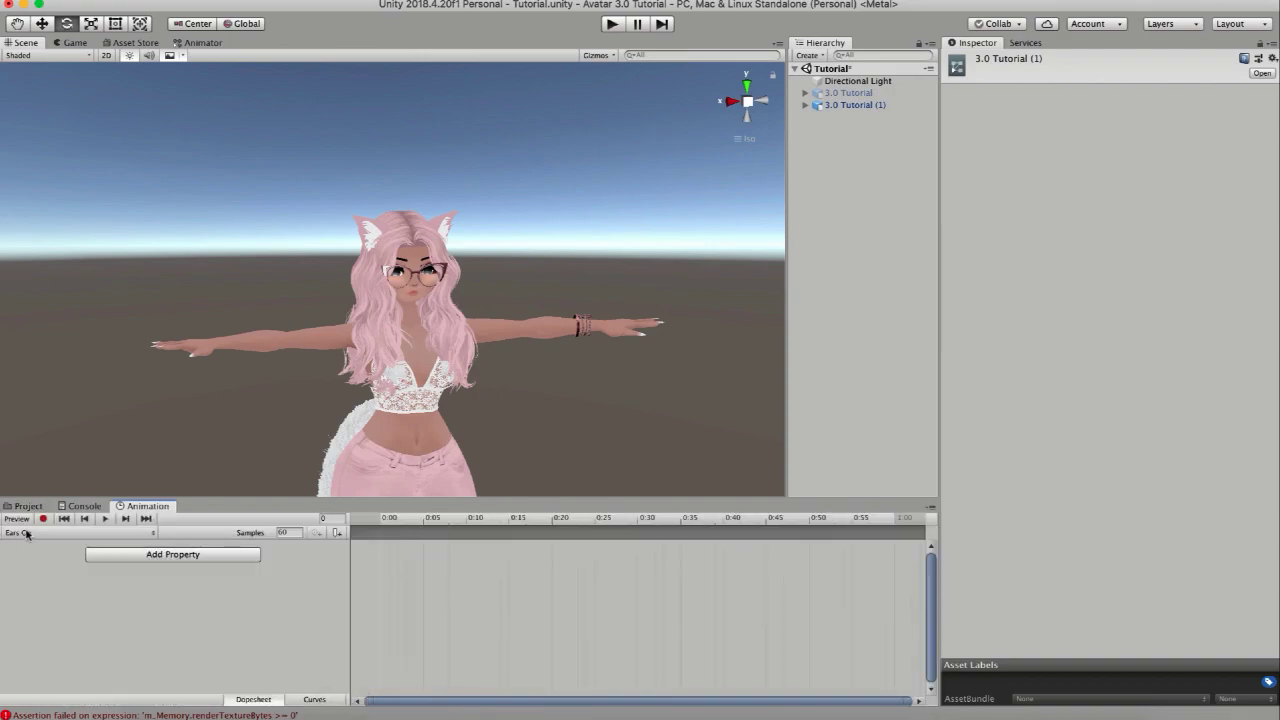
alt+scroll(353, 310, up, 3)
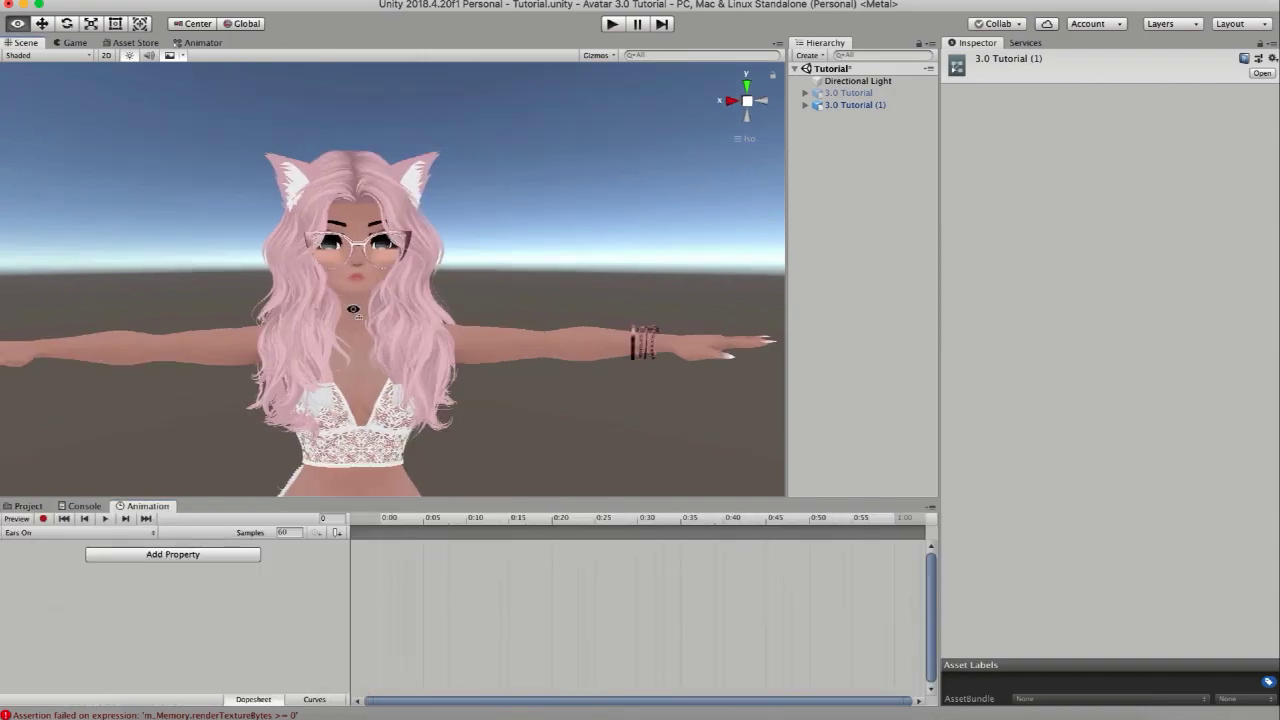
- Animate the ears' Game Object Is Active in Ears On, moving the end key to frame 1
click(192, 556)
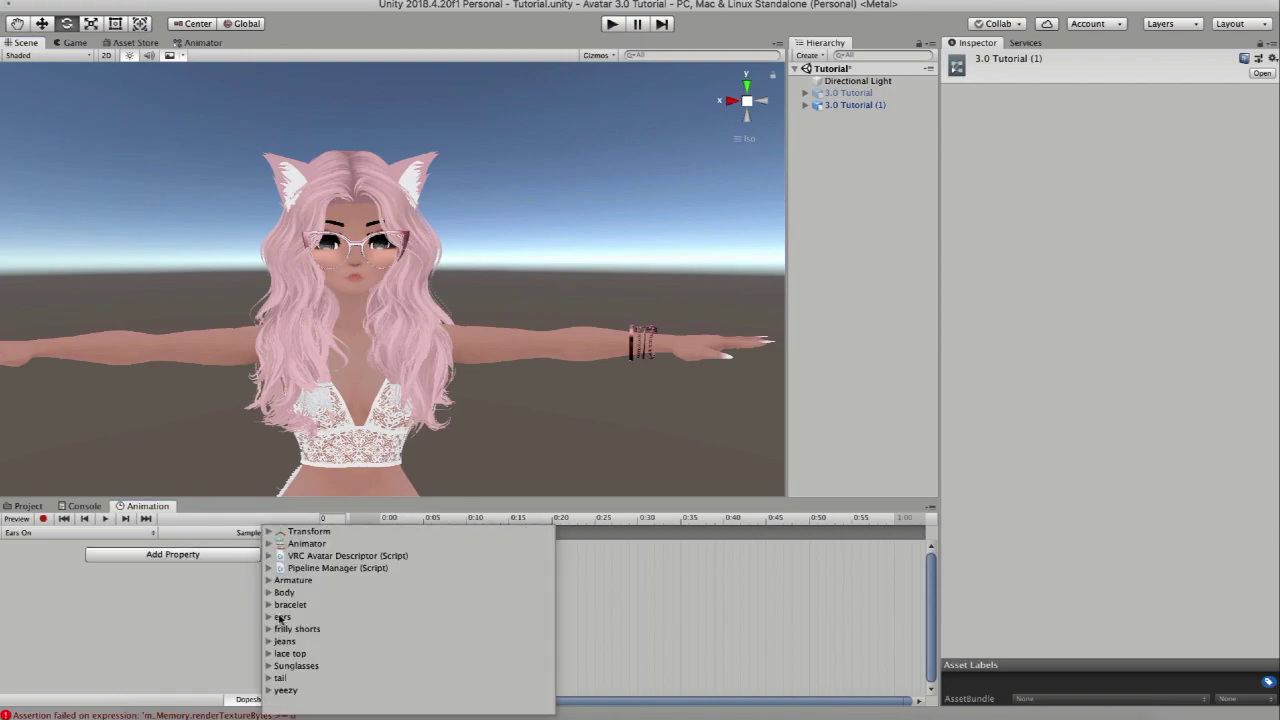
click(268, 617)
click(543, 629)
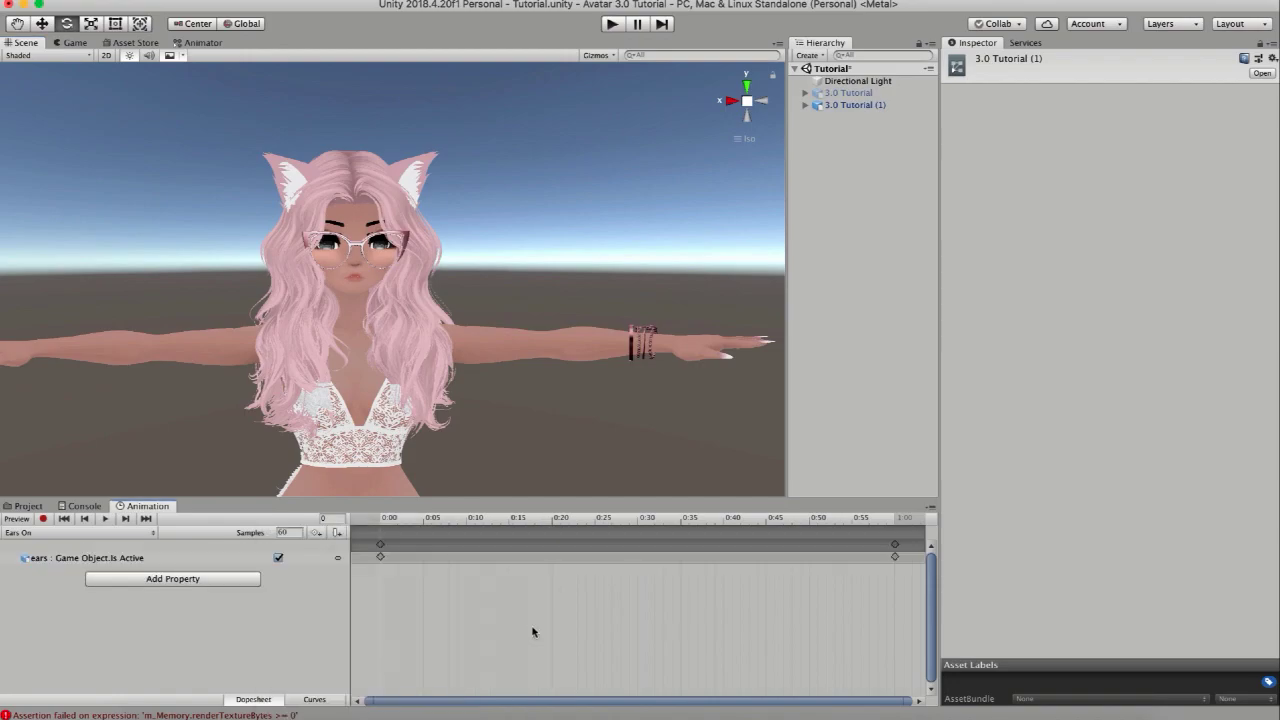
click(895, 557)
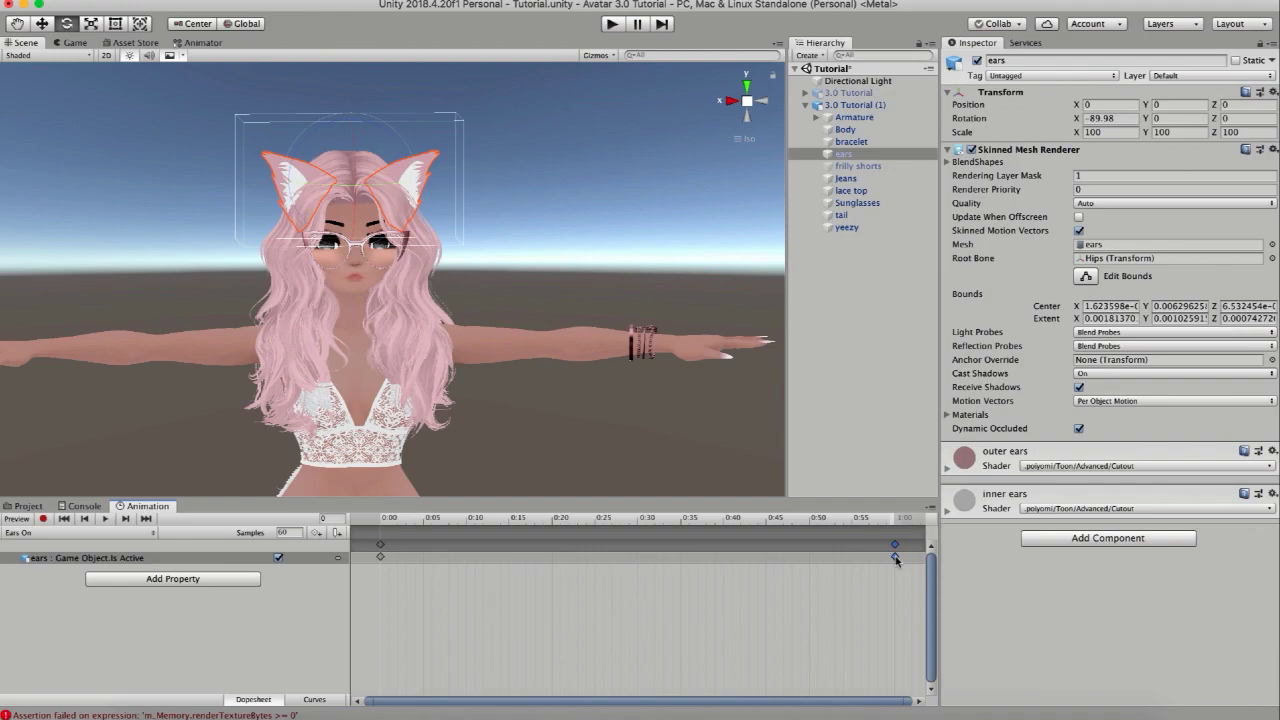
drag(895, 557, 381, 564)
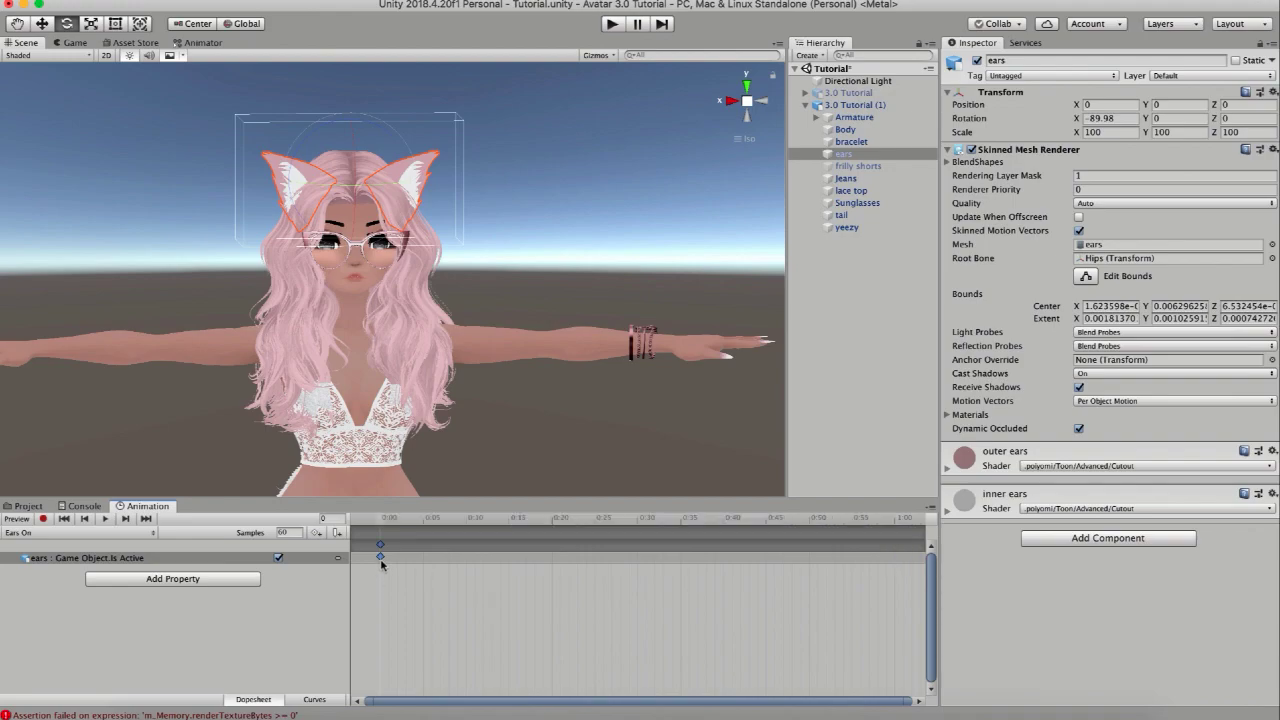
click(389, 528)
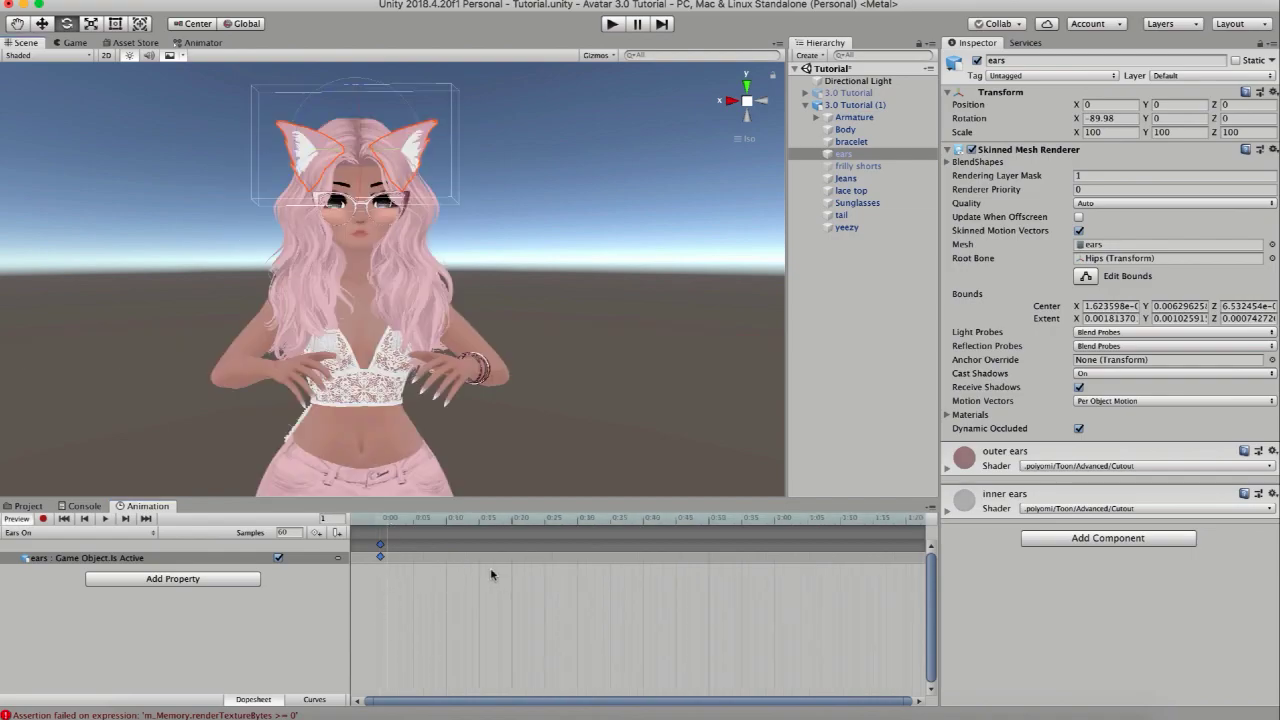
scroll(381, 545, up, 5)
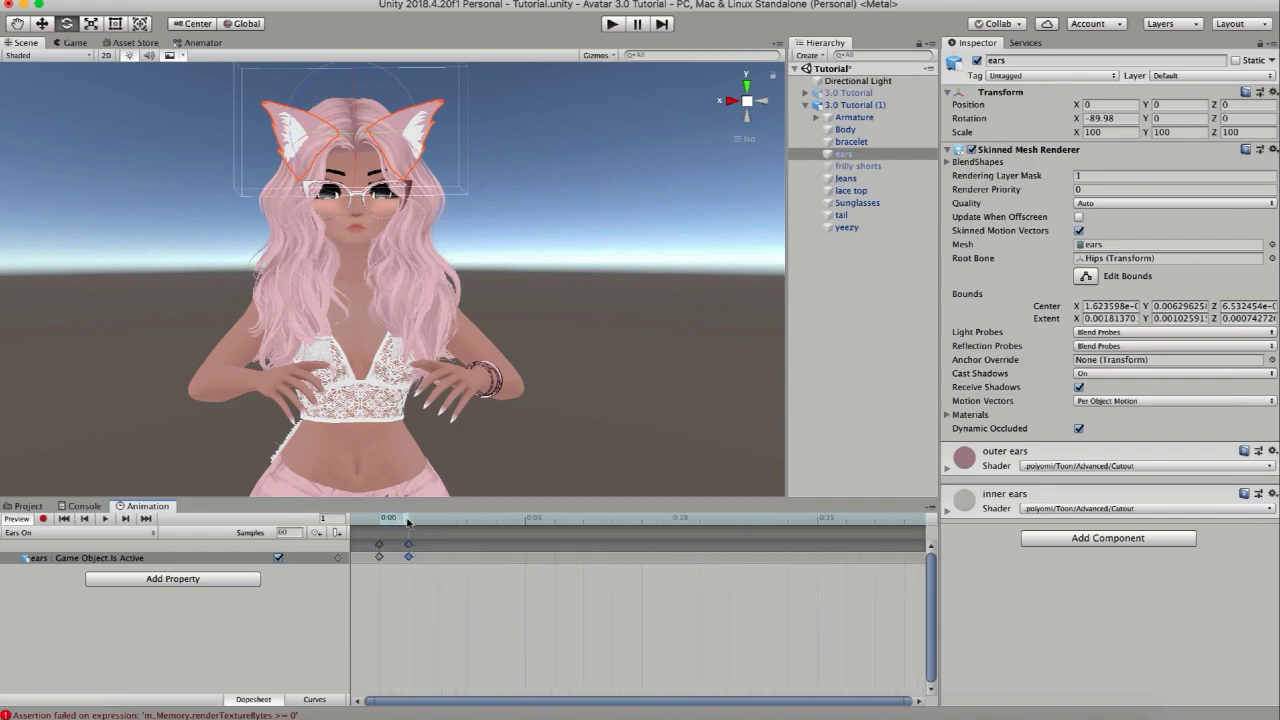
click(390, 520)
click(409, 521)
scroll(378, 140, down, 5)
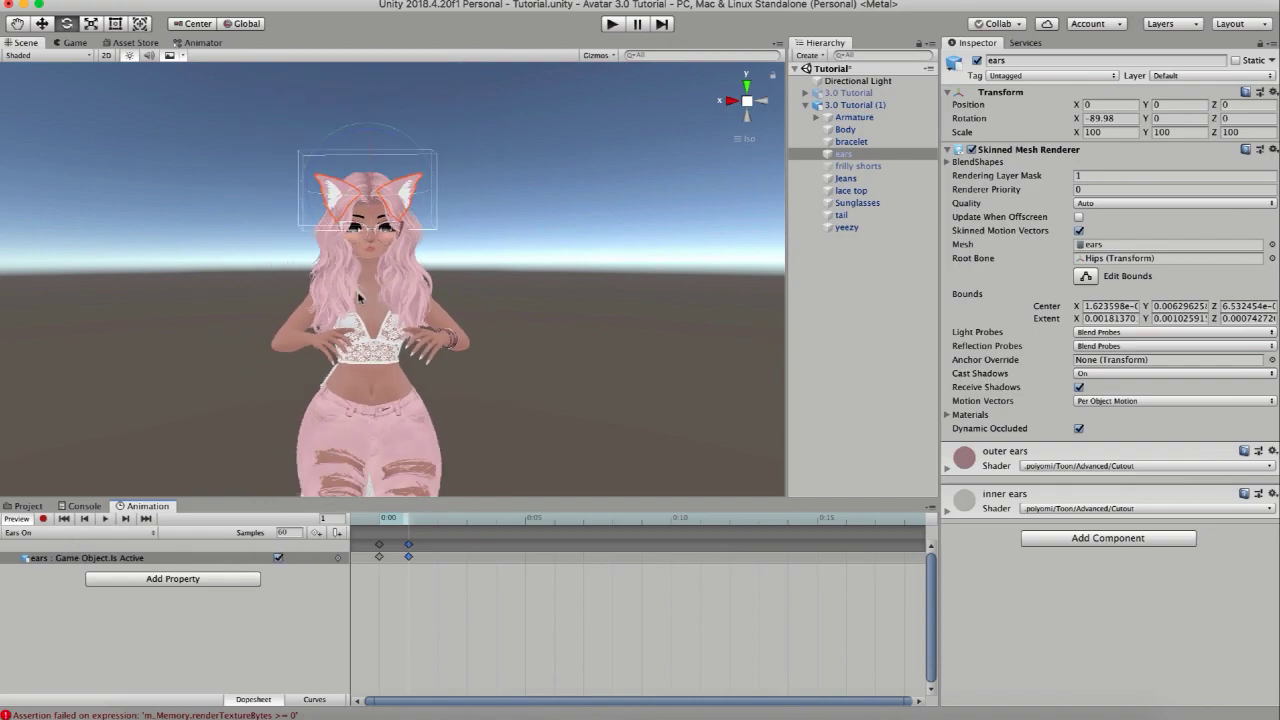
- Create a new clip from the clip dropdown and name it Ears Off
click(56, 533)
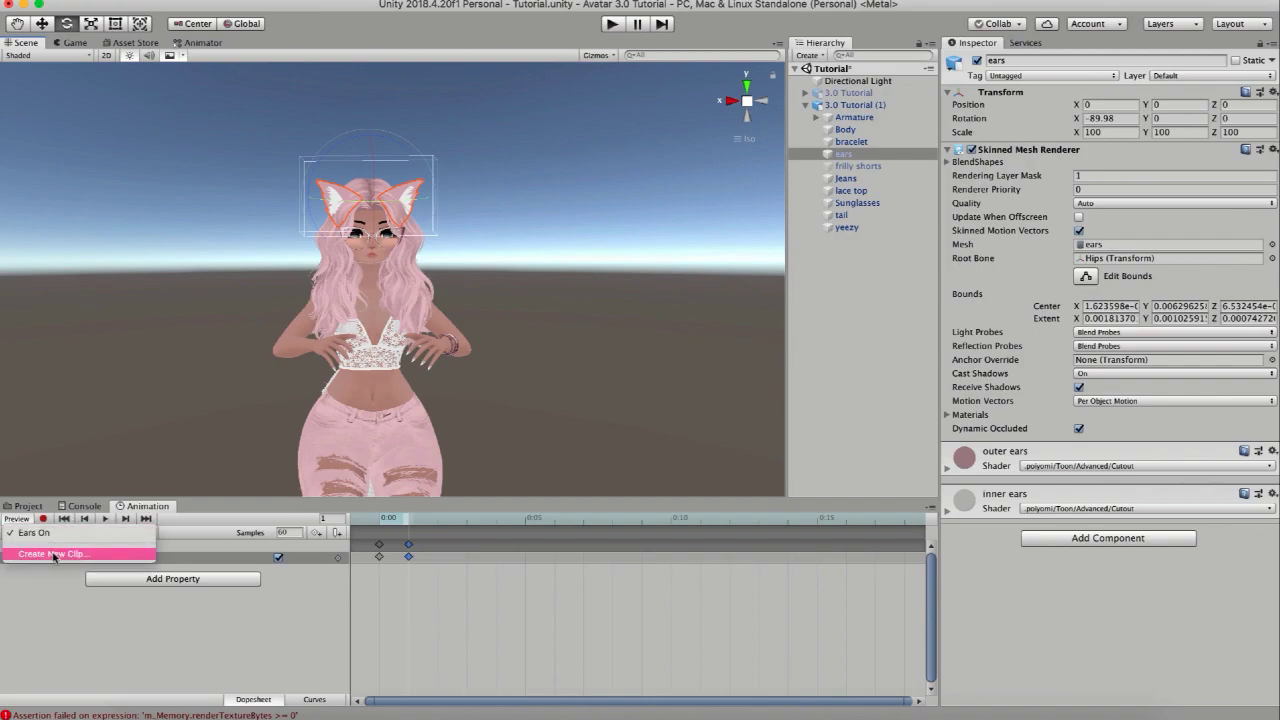
click(54, 554)
text(E)
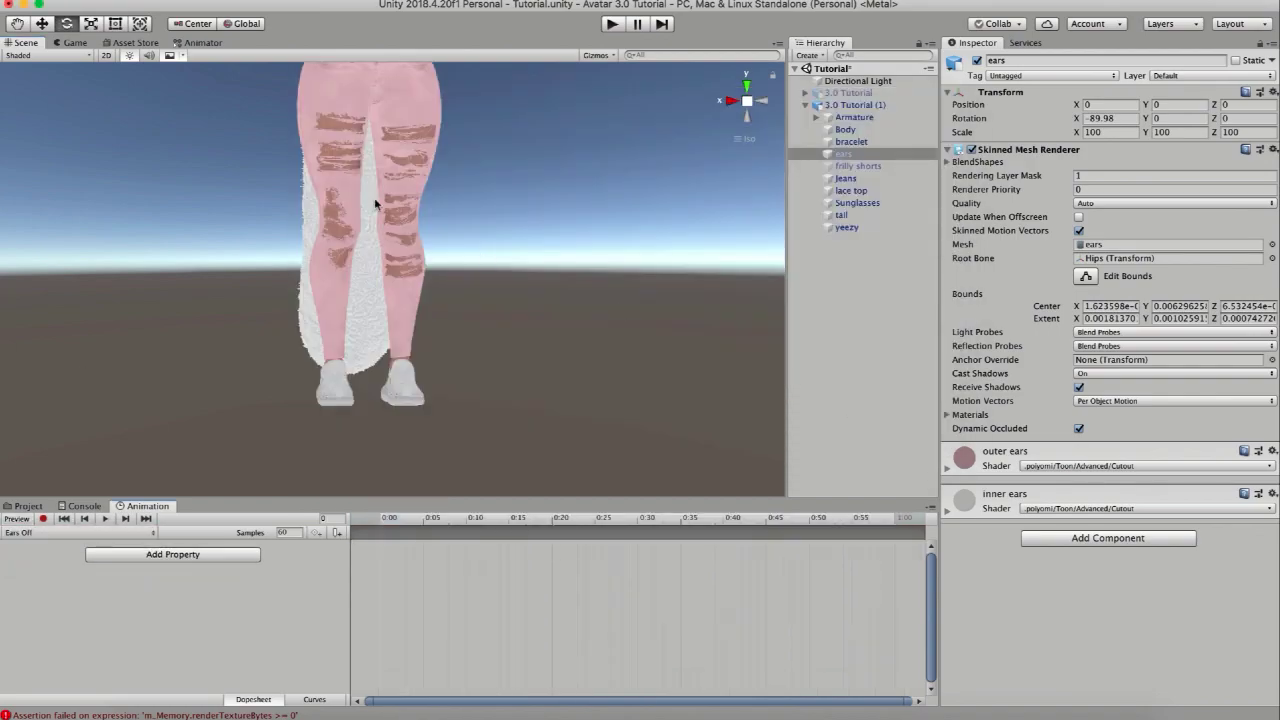
scroll(374, 197, down, 5)
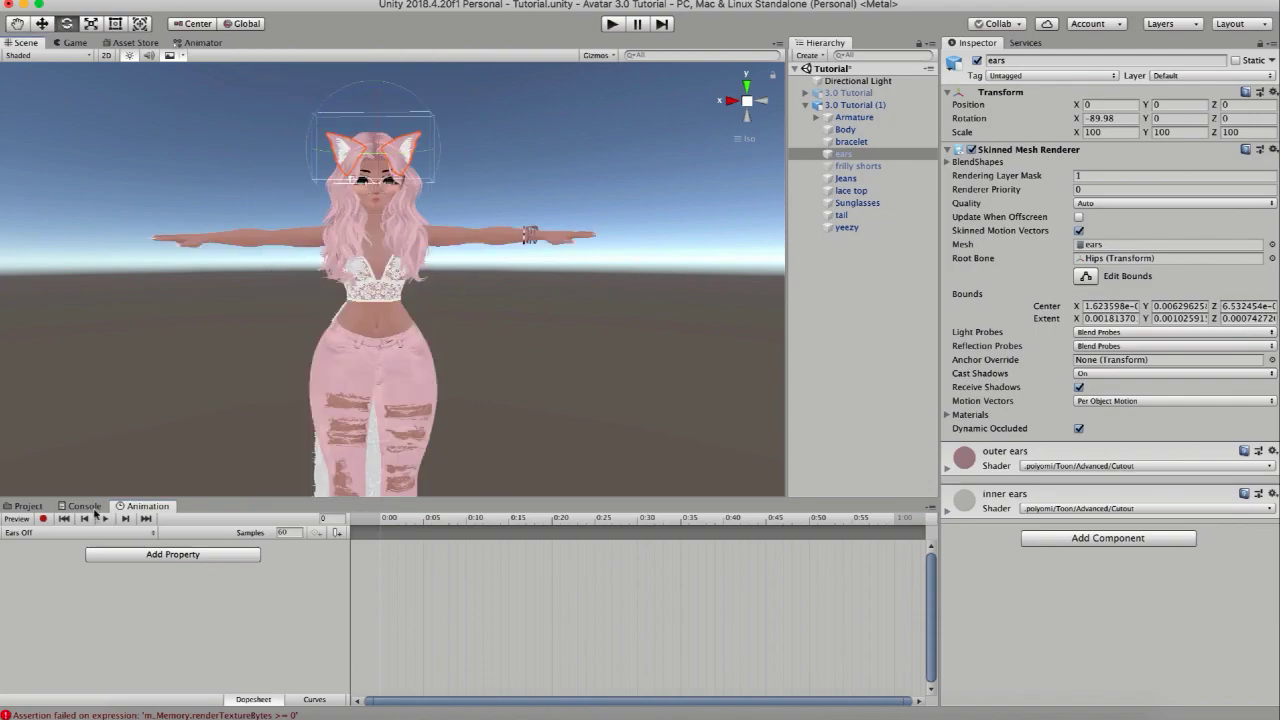
- Add the ears Is Active property to Ears Off and reduce it to the 0:00 keyframe
click(158, 555)
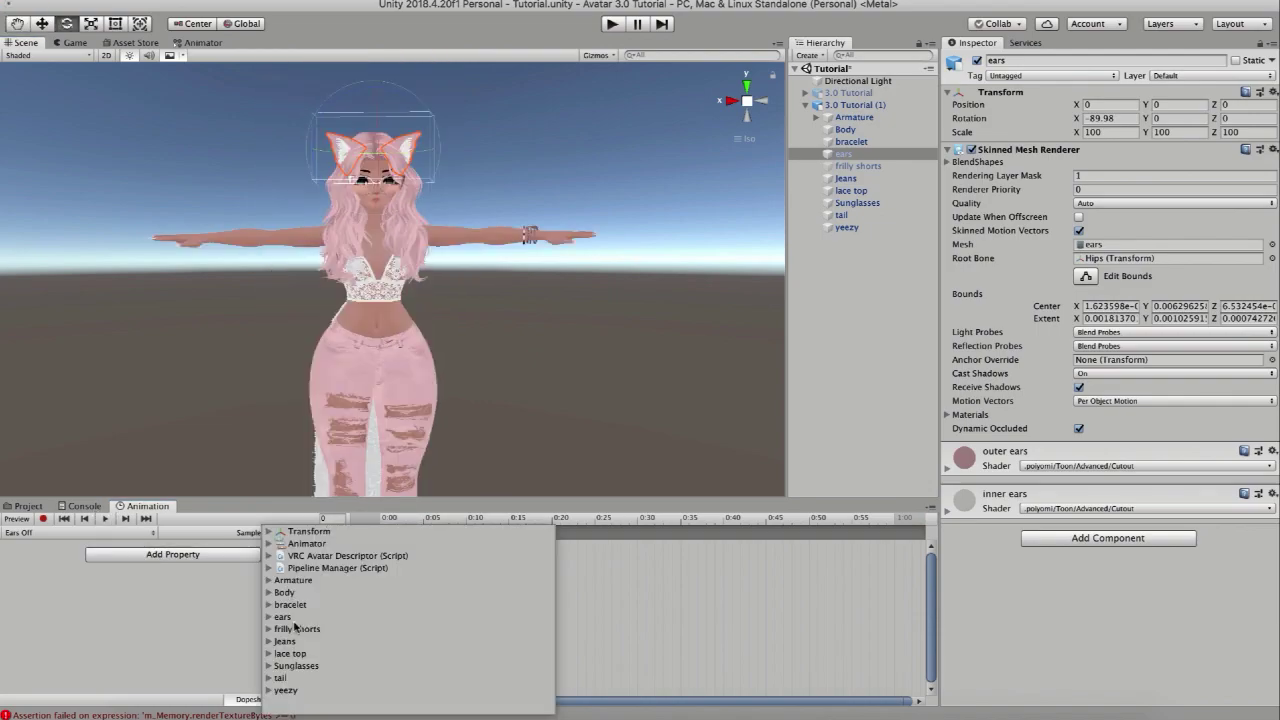
click(269, 617)
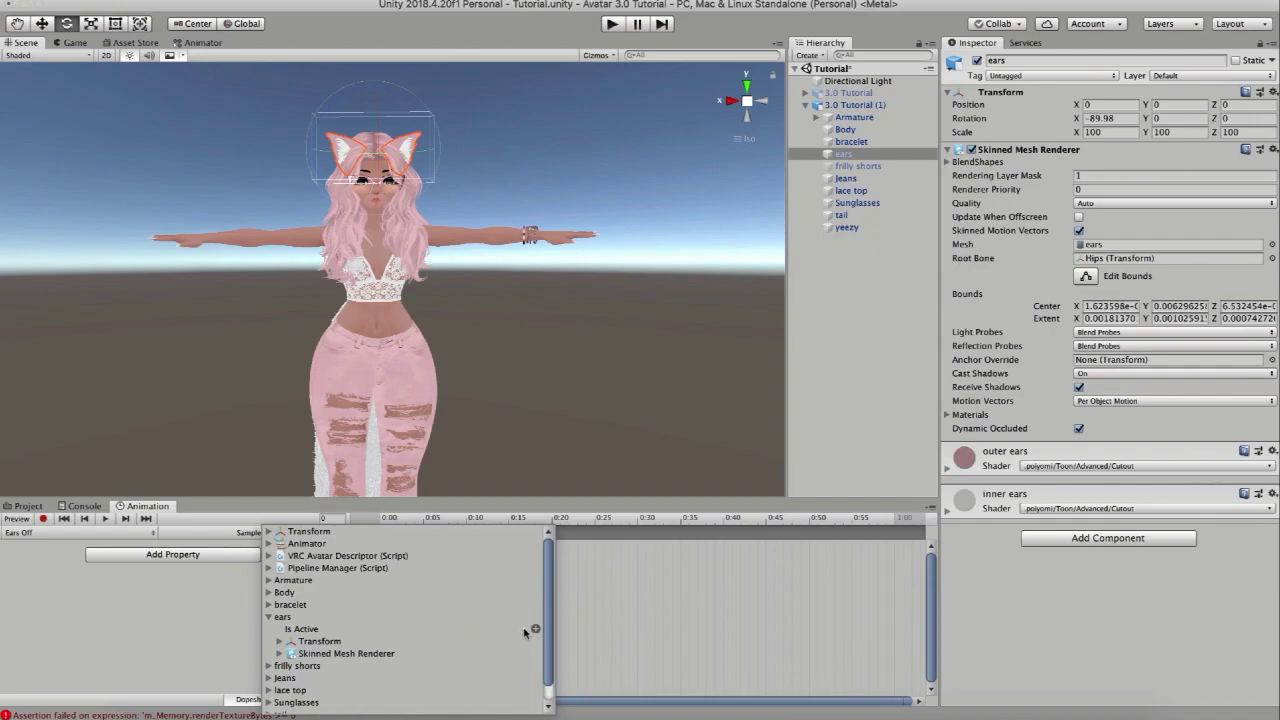
click(537, 630)
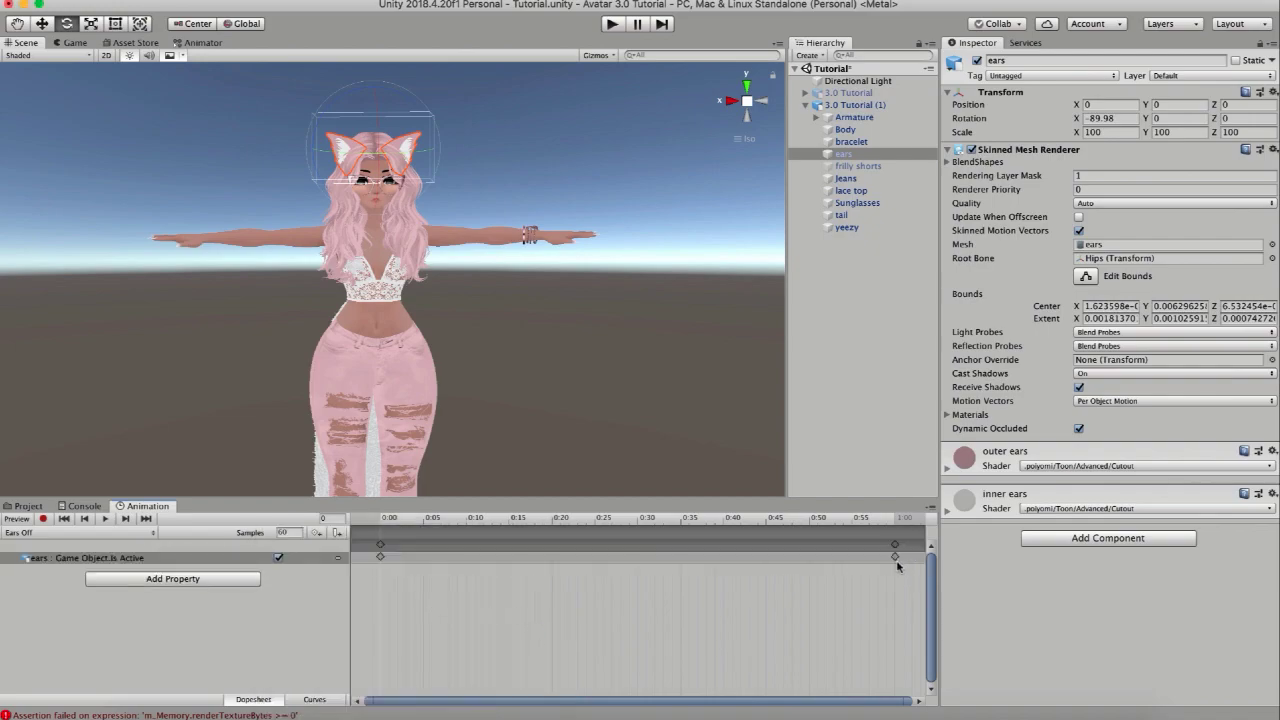
drag(895, 557, 380, 557)
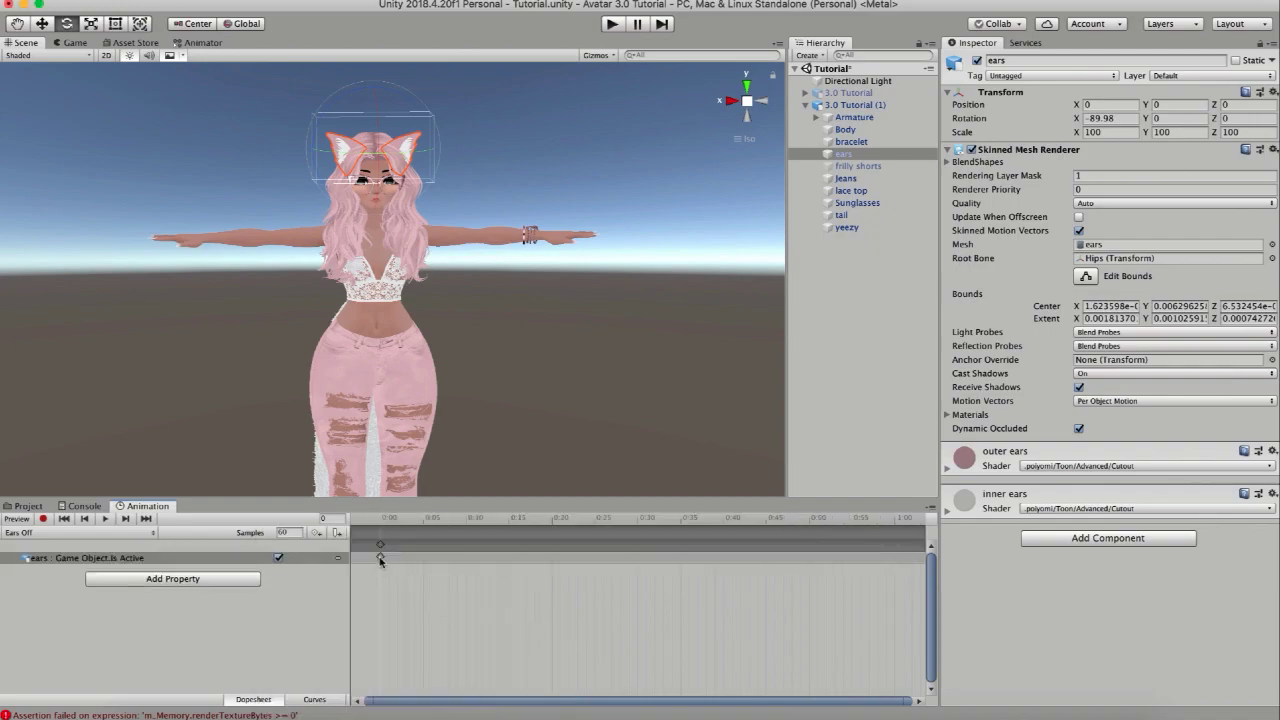
click(380, 557)
- Preview Ears Off at frame 0 with the view framed on the avatar's face
click(388, 521)
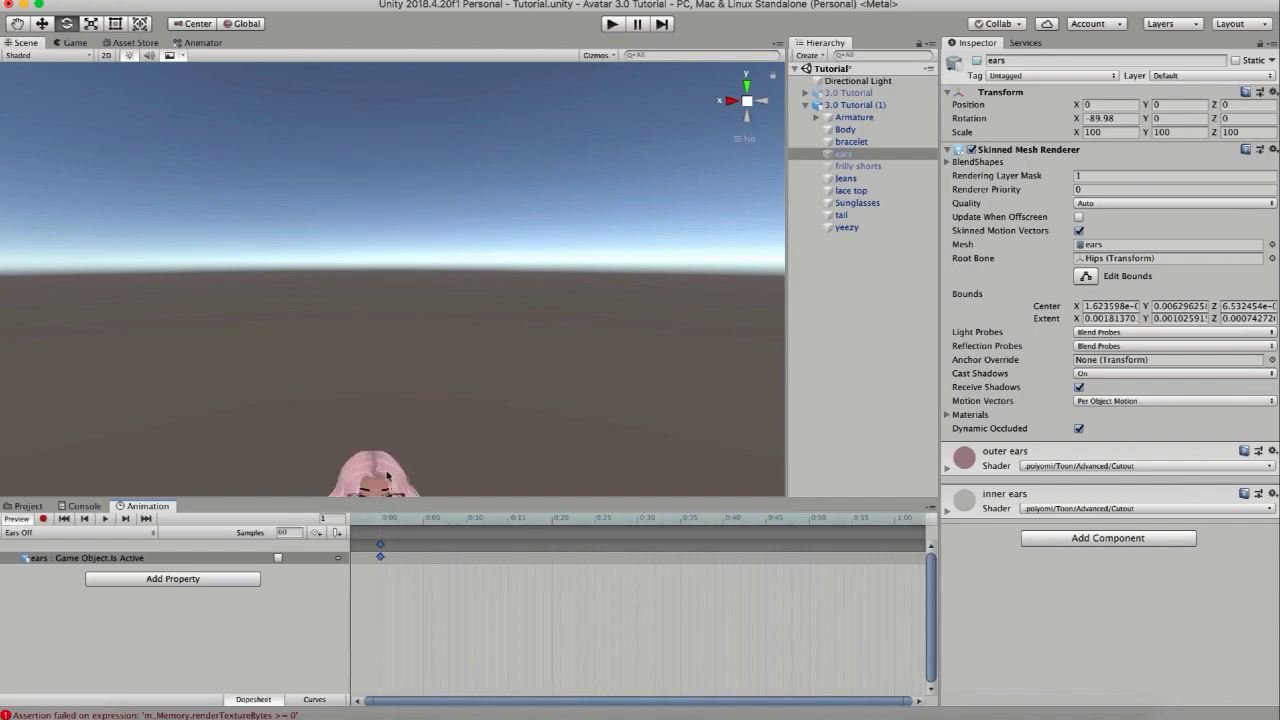
middle_drag(388, 478, 379, 372)
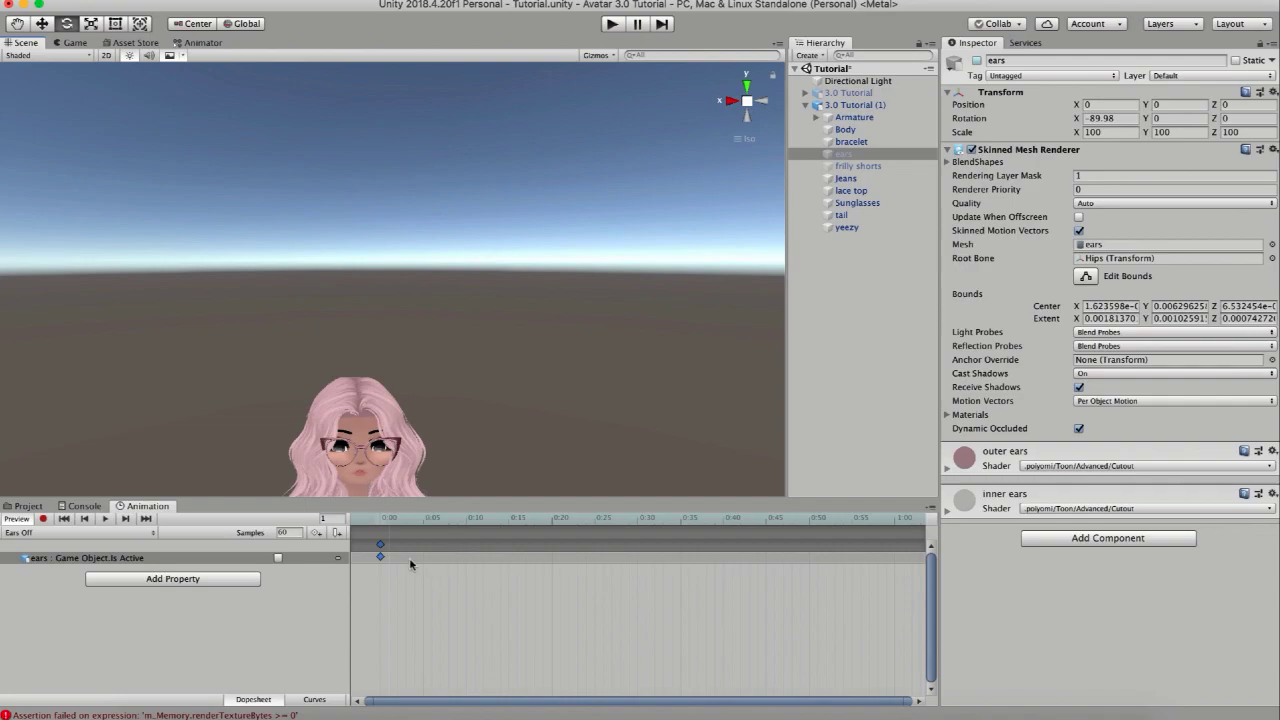
scroll(401, 560, up, 3)
drag(386, 518, 367, 522)
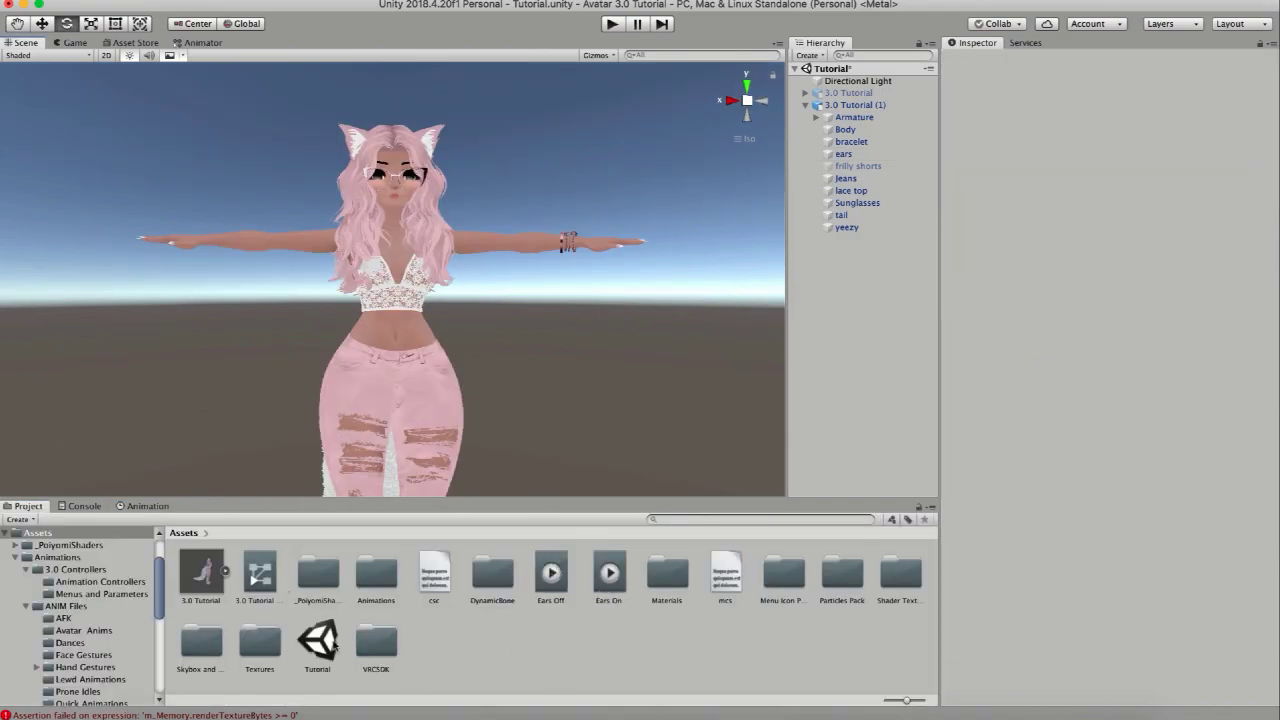
- Delete the 3.0 Tutorial (1) controller asset from the Project panel
click(266, 577)
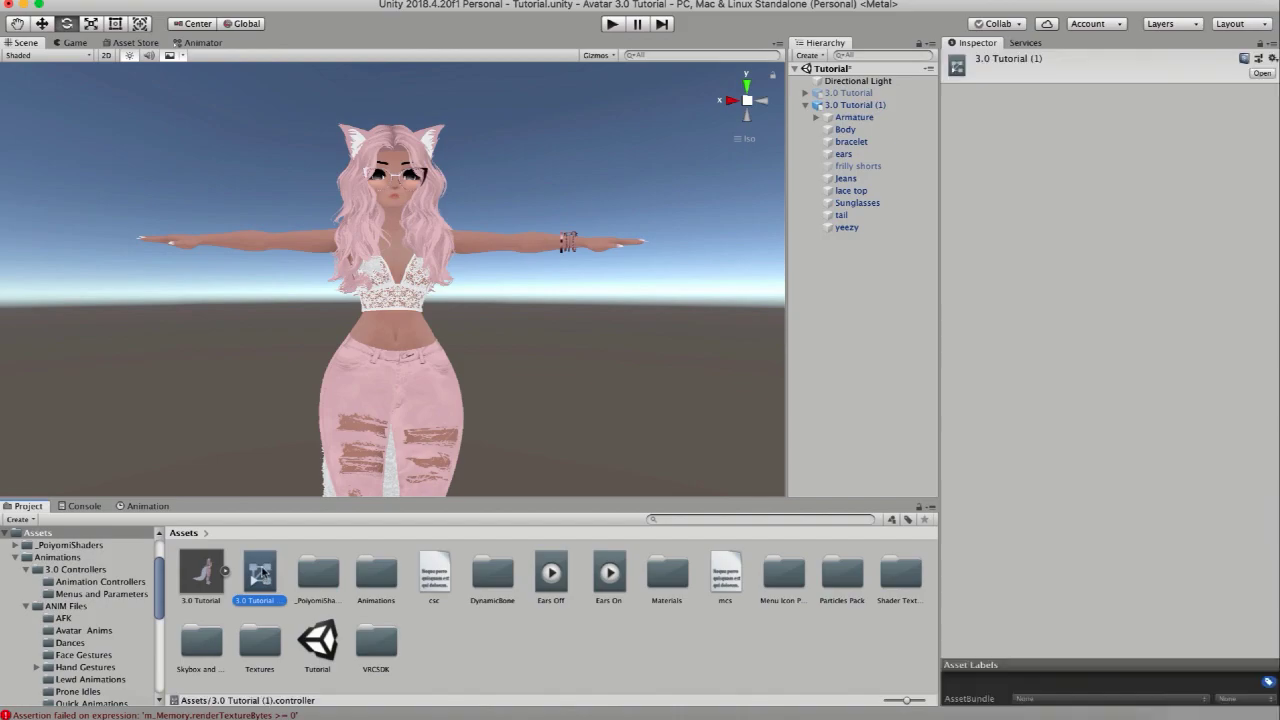
right_click(262, 573)
click(328, 397)
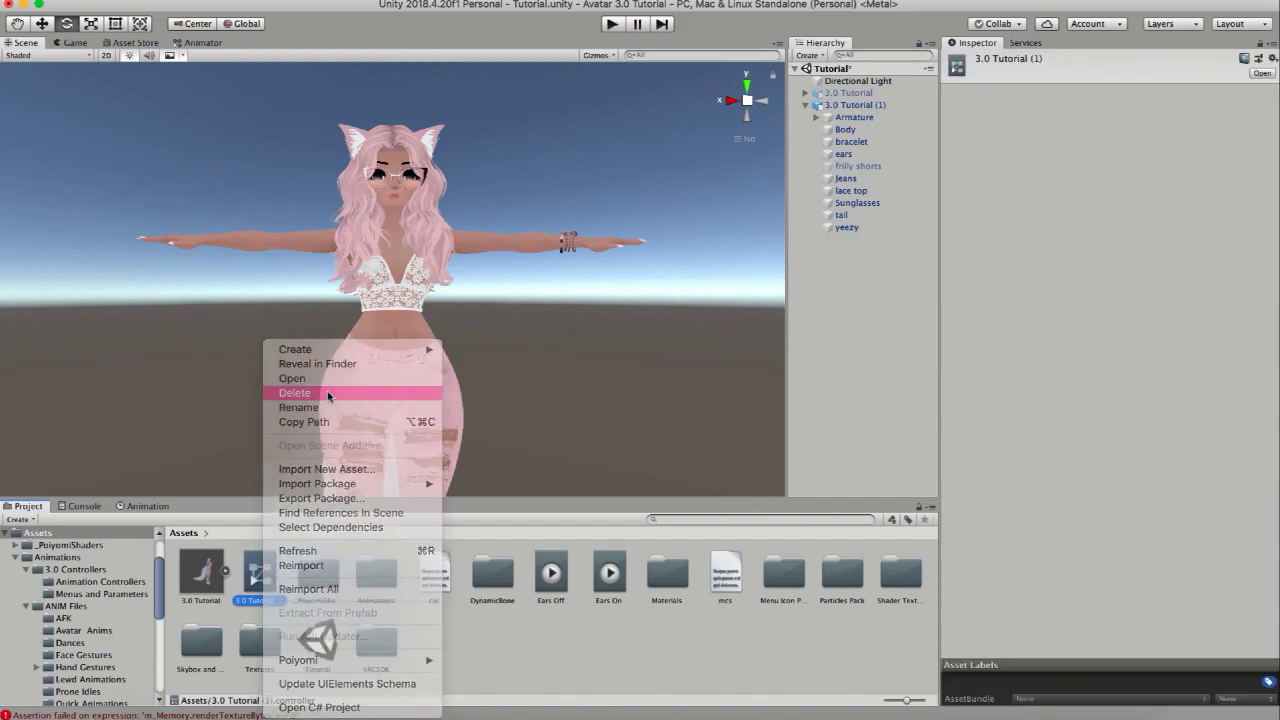
click(752, 244)
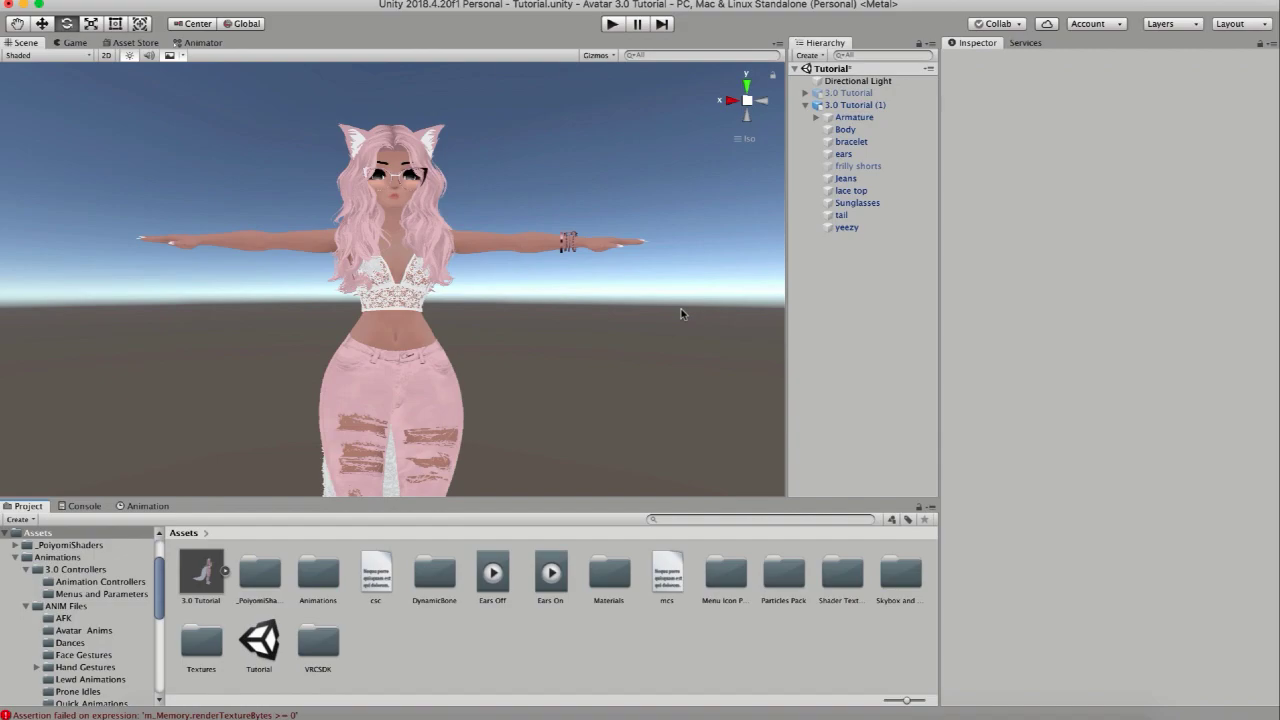
- Delete the 3.0 Tutorial (1) avatar from the scene and reactivate the original 3.0 Tutorial
click(860, 105)
right_click(869, 108)
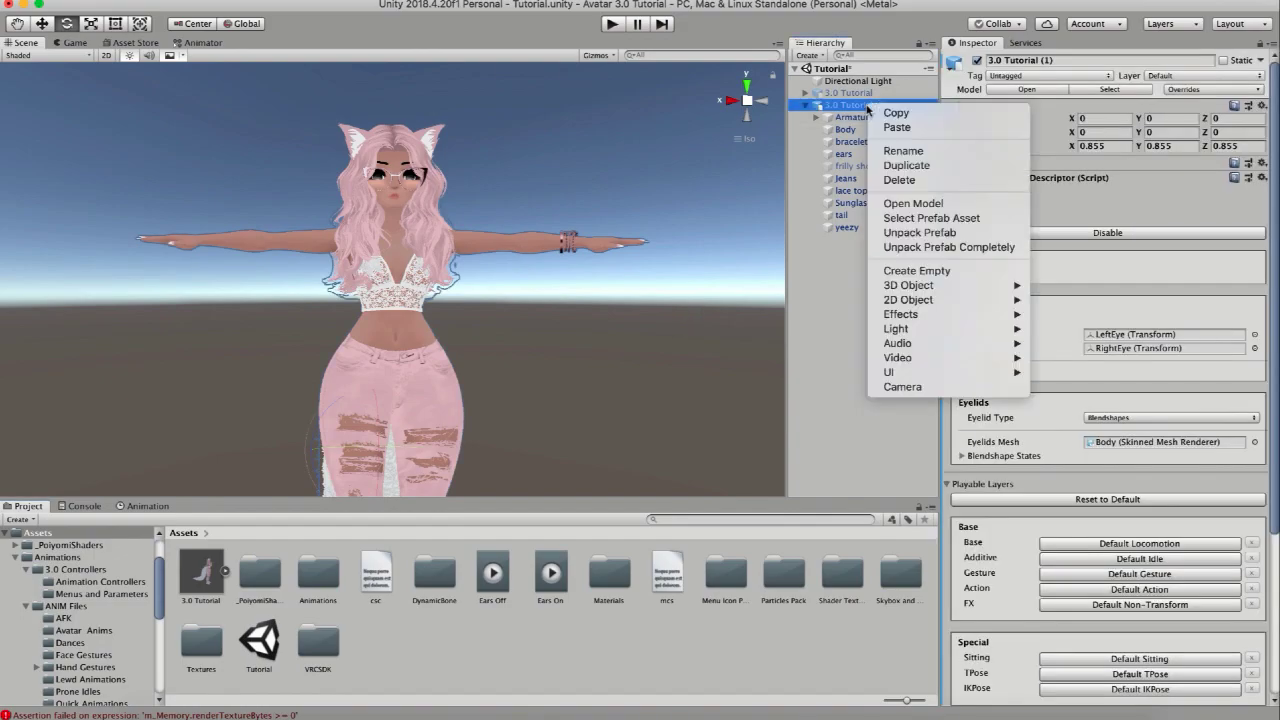
click(899, 180)
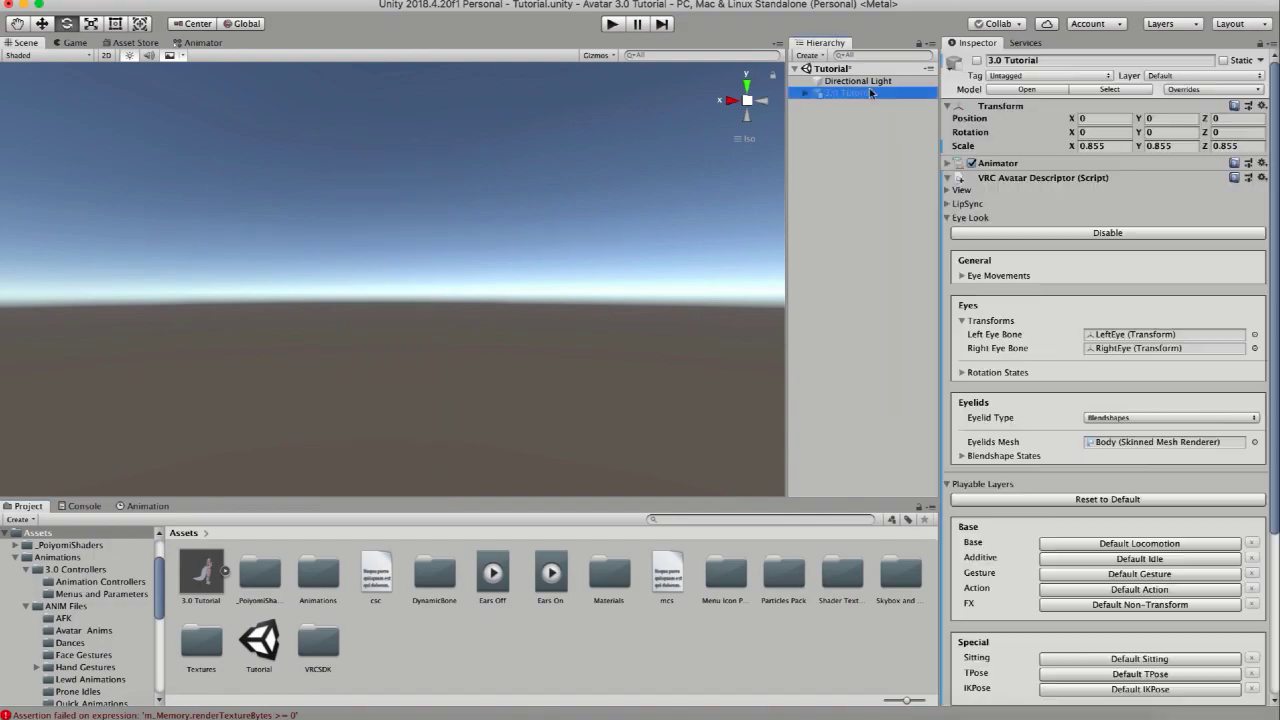
click(977, 60)
scroll(541, 326, down, 3)
alt+drag(541, 326, 473, 326)
scroll(473, 326, up, 3)
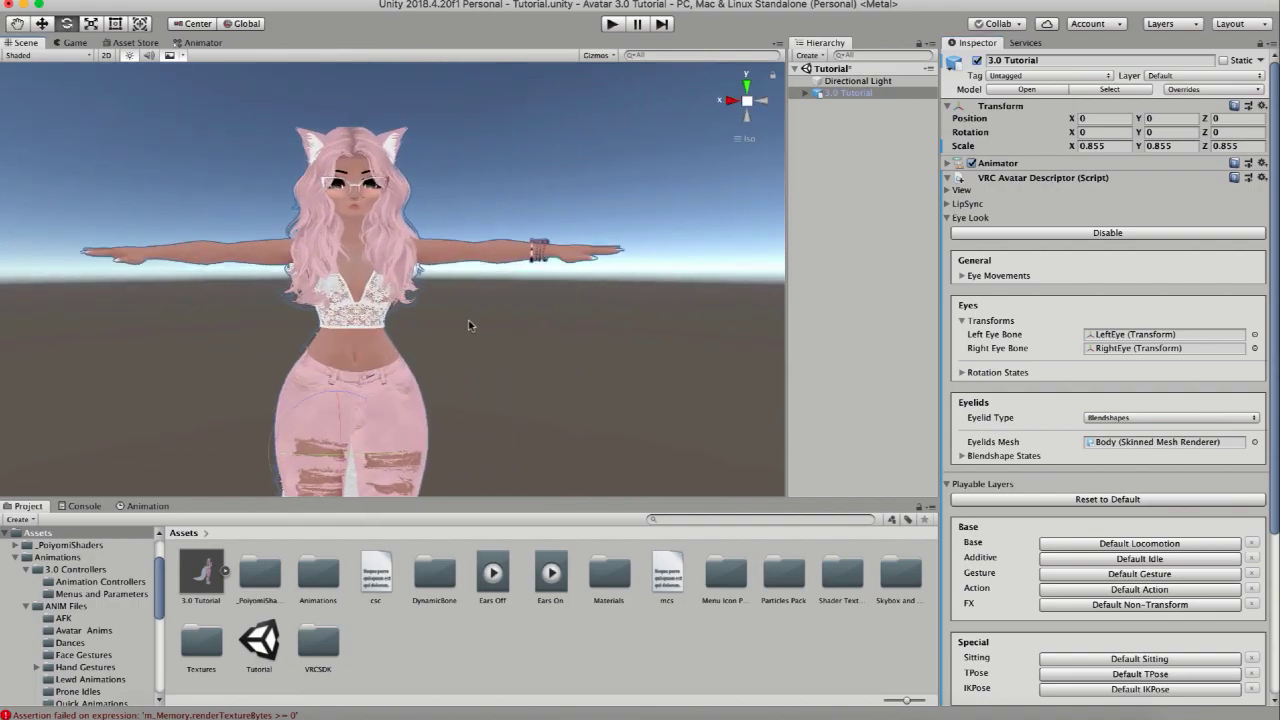
- Drag Ears Off and Ears On into the Animations folder, open it, and select 3.0 Tutorial
click(494, 577)
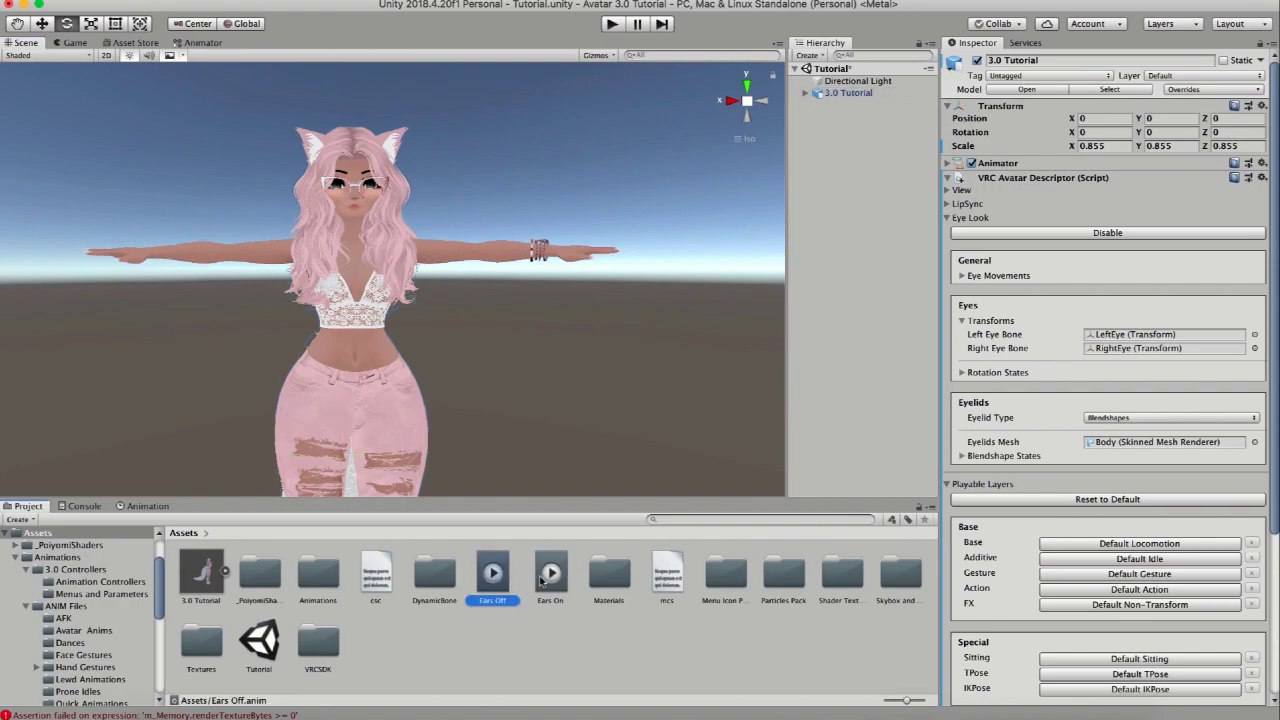
shift+click(541, 581)
drag(541, 581, 323, 574)
double_click(318, 574)
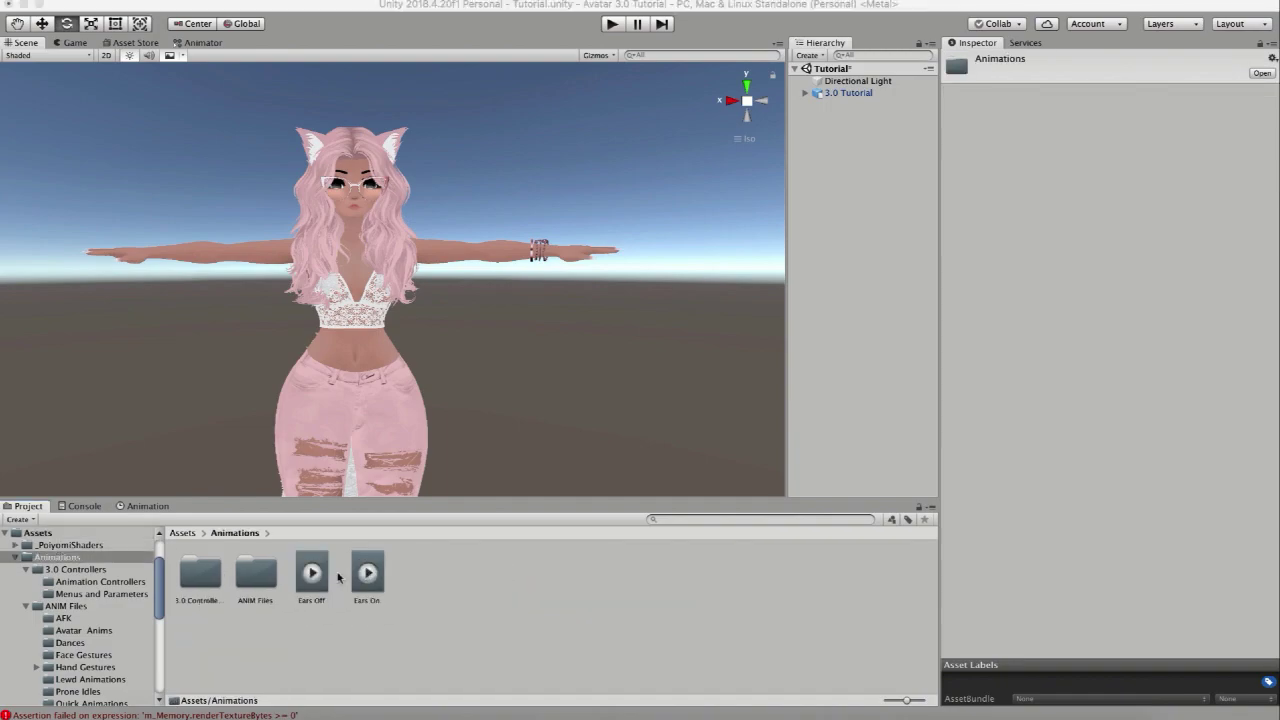
click(842, 94)
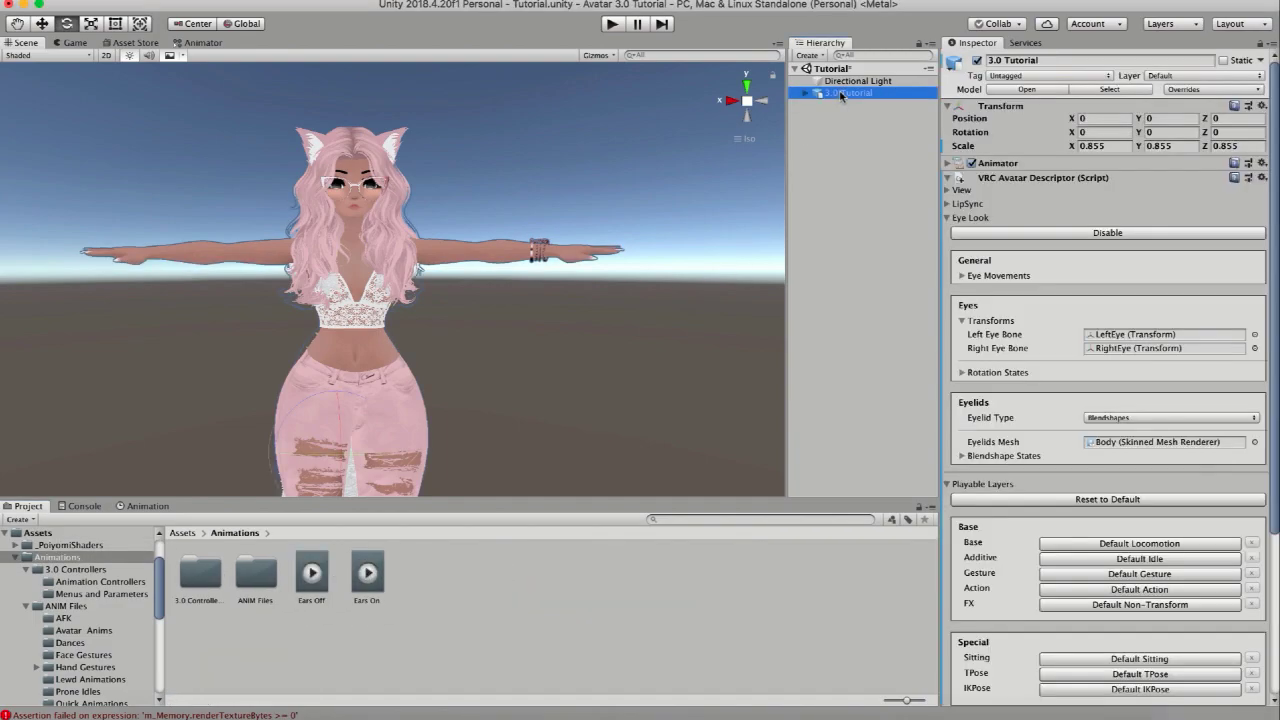
scroll(1020, 545, down, 3)
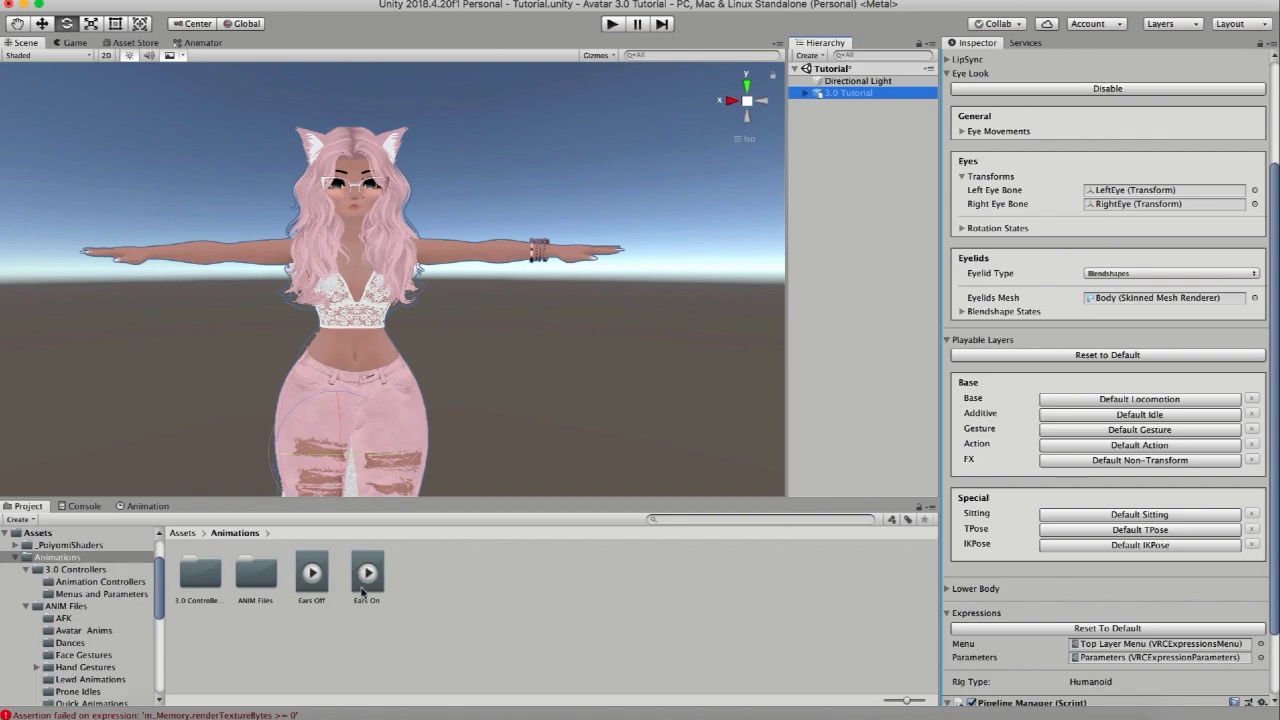
- Create an Animator Controller in Animations, keep the name New Animator Controller, and open its graph
right_click(444, 589)
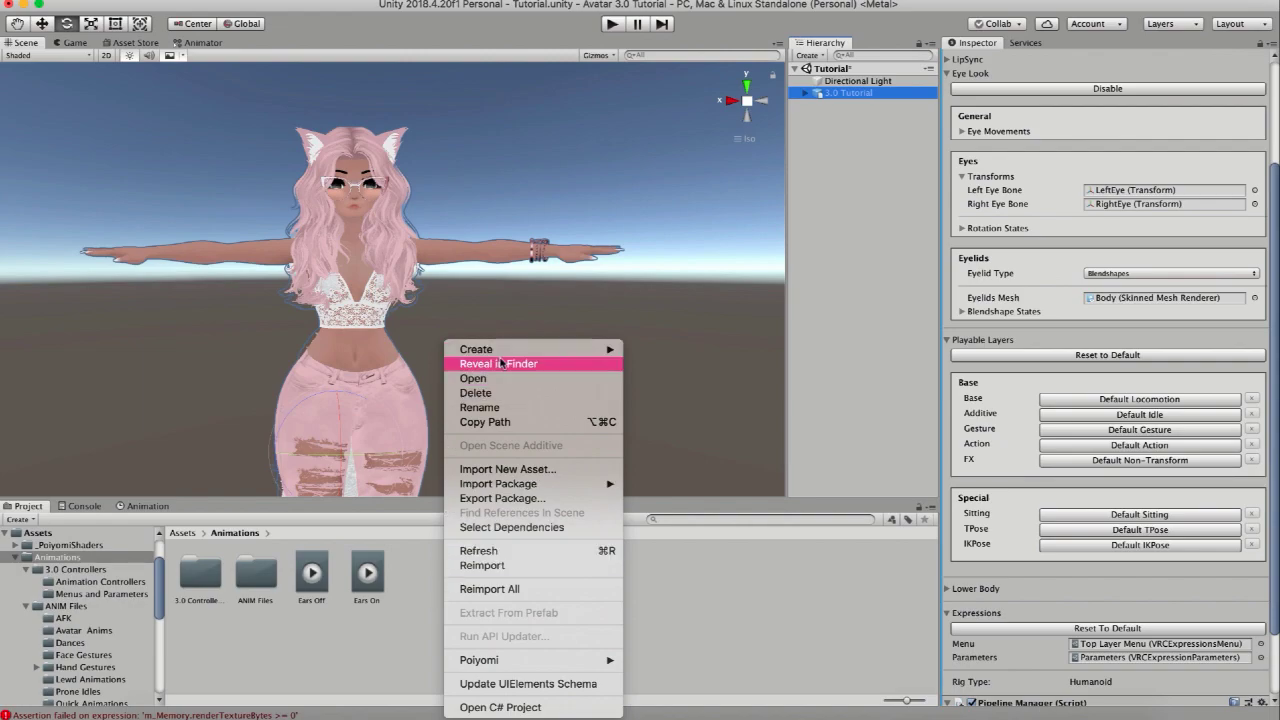
mouse_move(520, 349)
click(690, 487)
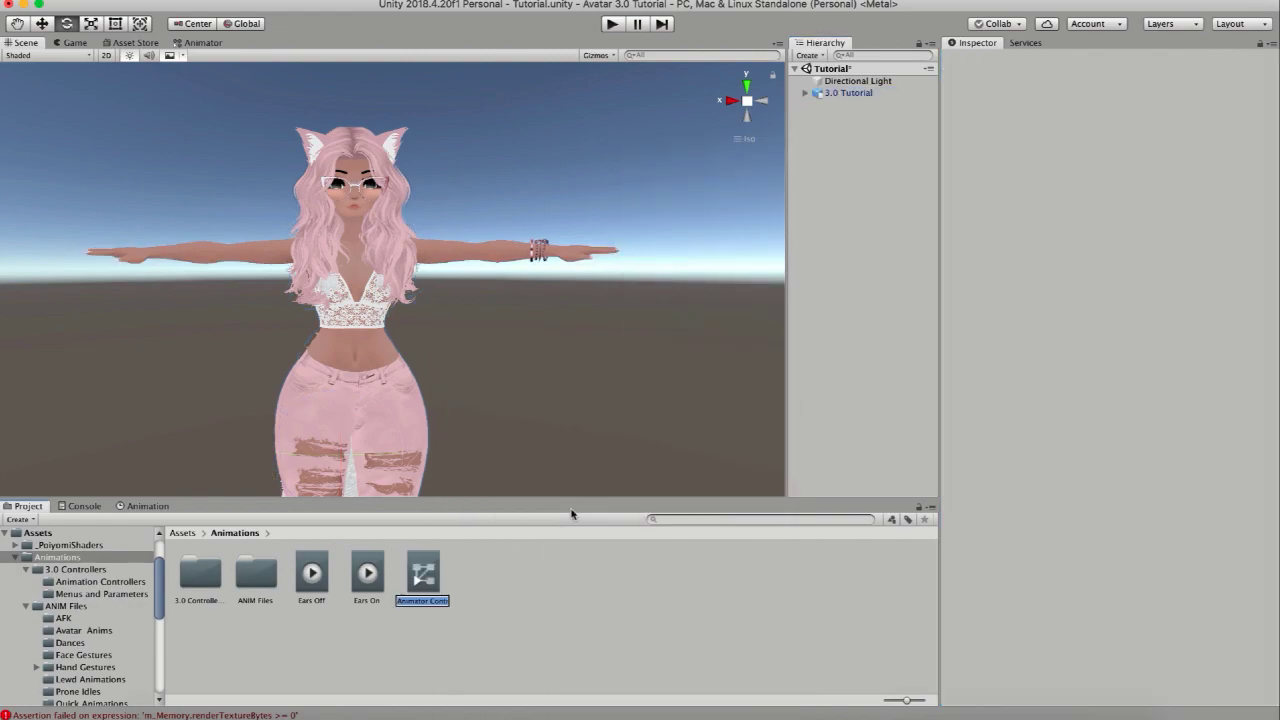
key(Return)
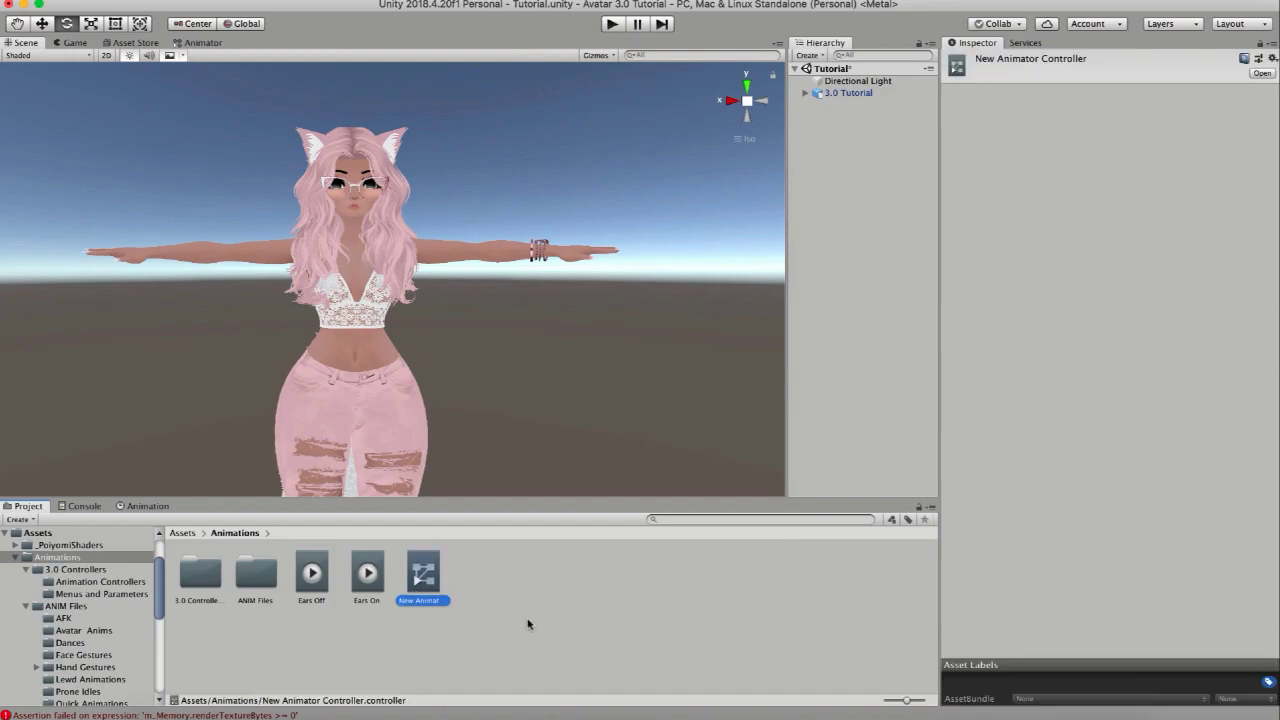
double_click(419, 577)
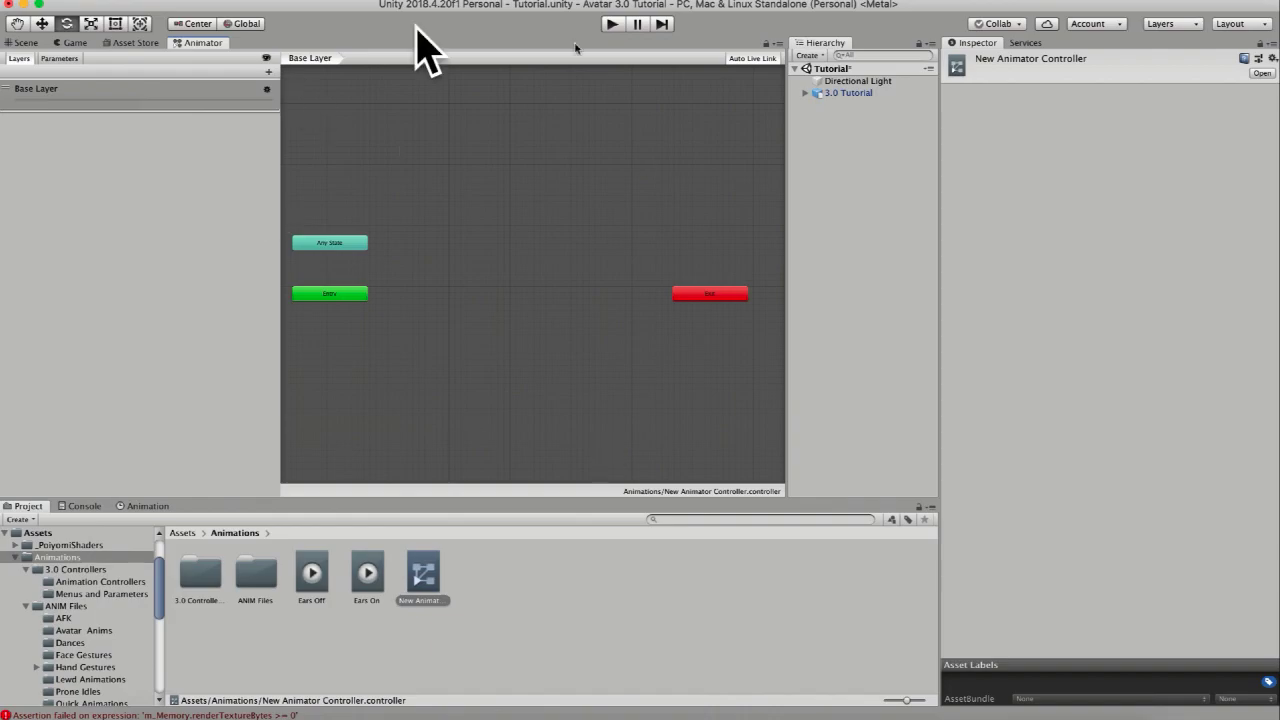
- Zoom the Animator graph to inspect the empty Base Layer with Any State, Entry and Exit
scroll(528, 288, down, 3)
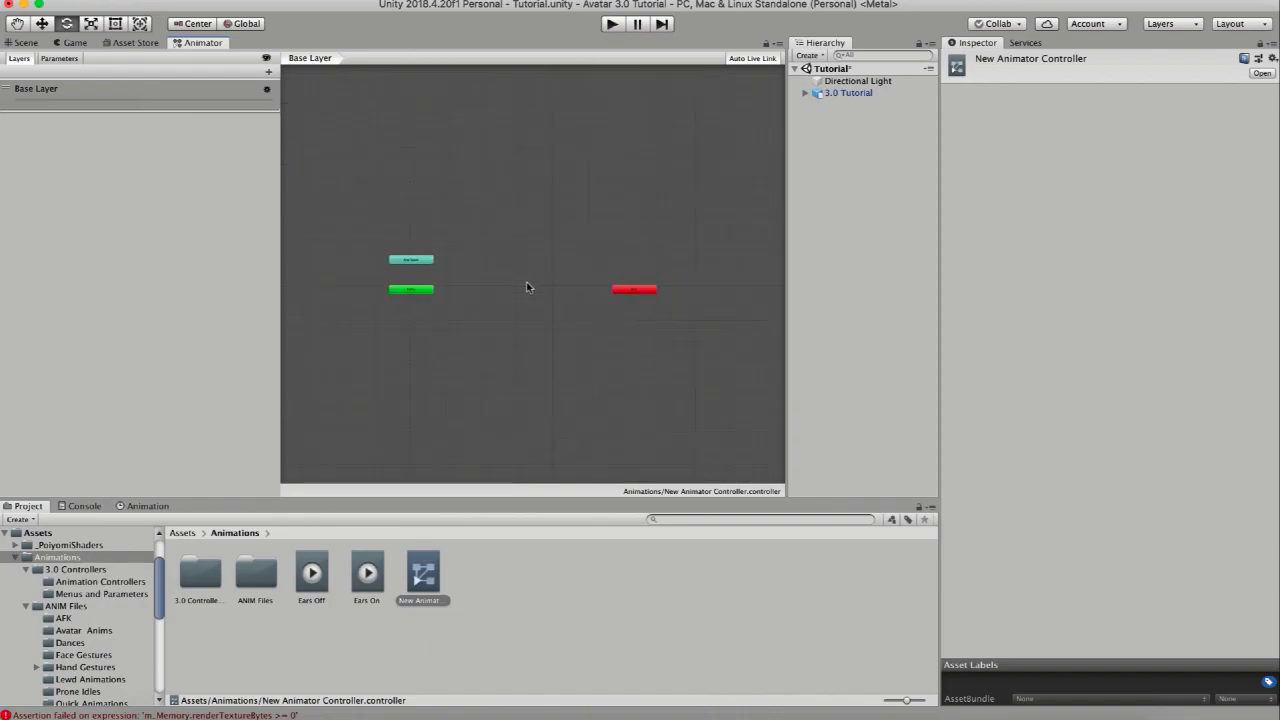
scroll(527, 287, up, 2)
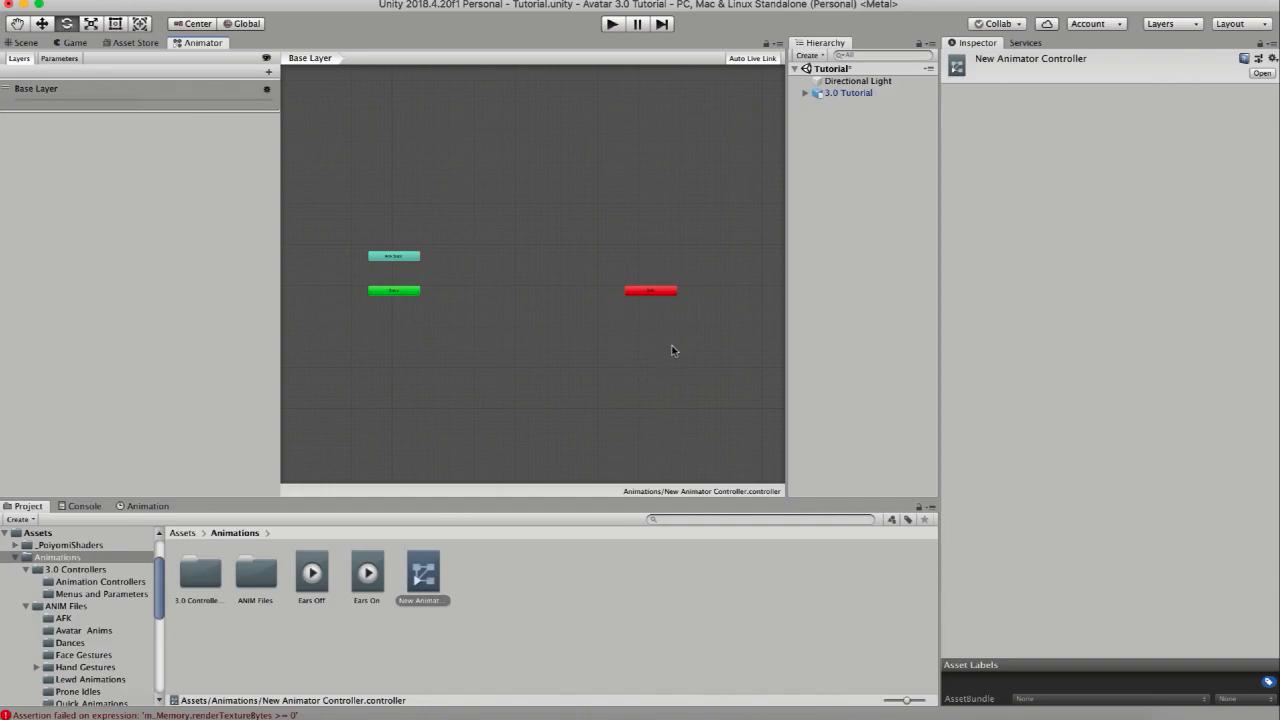
- Inspect the Ears Off and Ears On clips, then view 3.0 Tutorial's descriptor playable layers
click(16, 45)
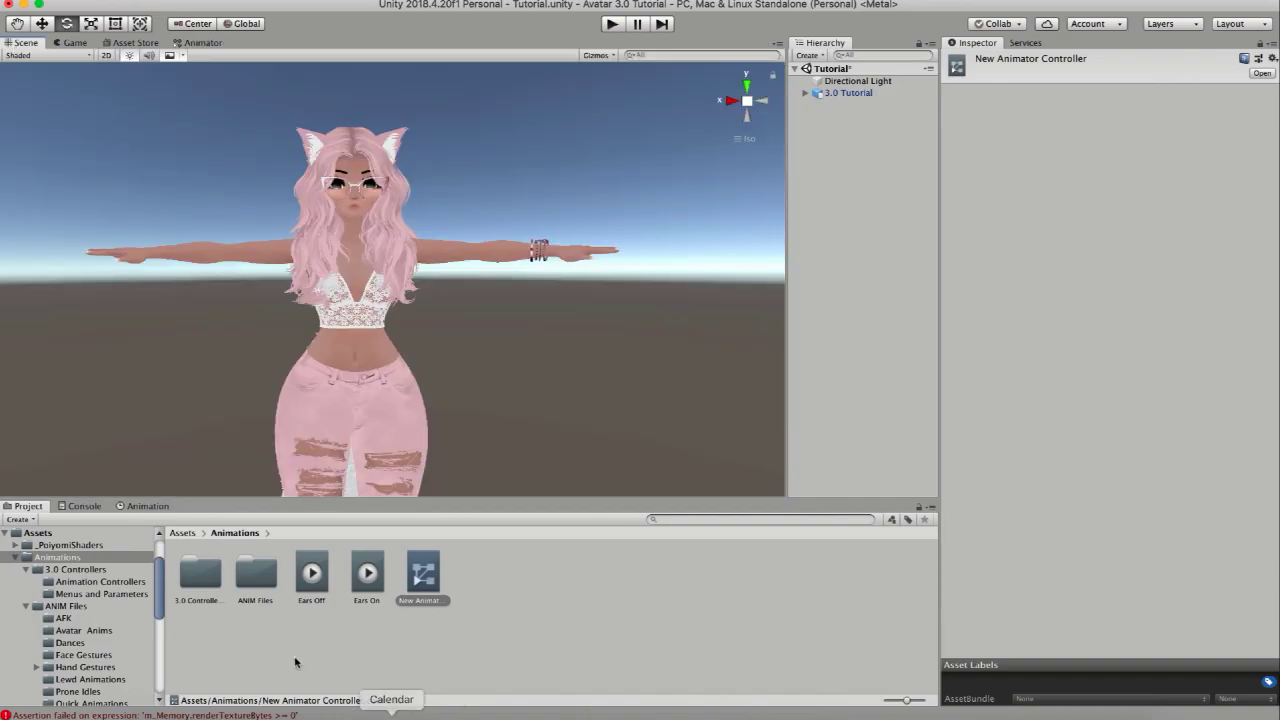
click(308, 575)
click(366, 575)
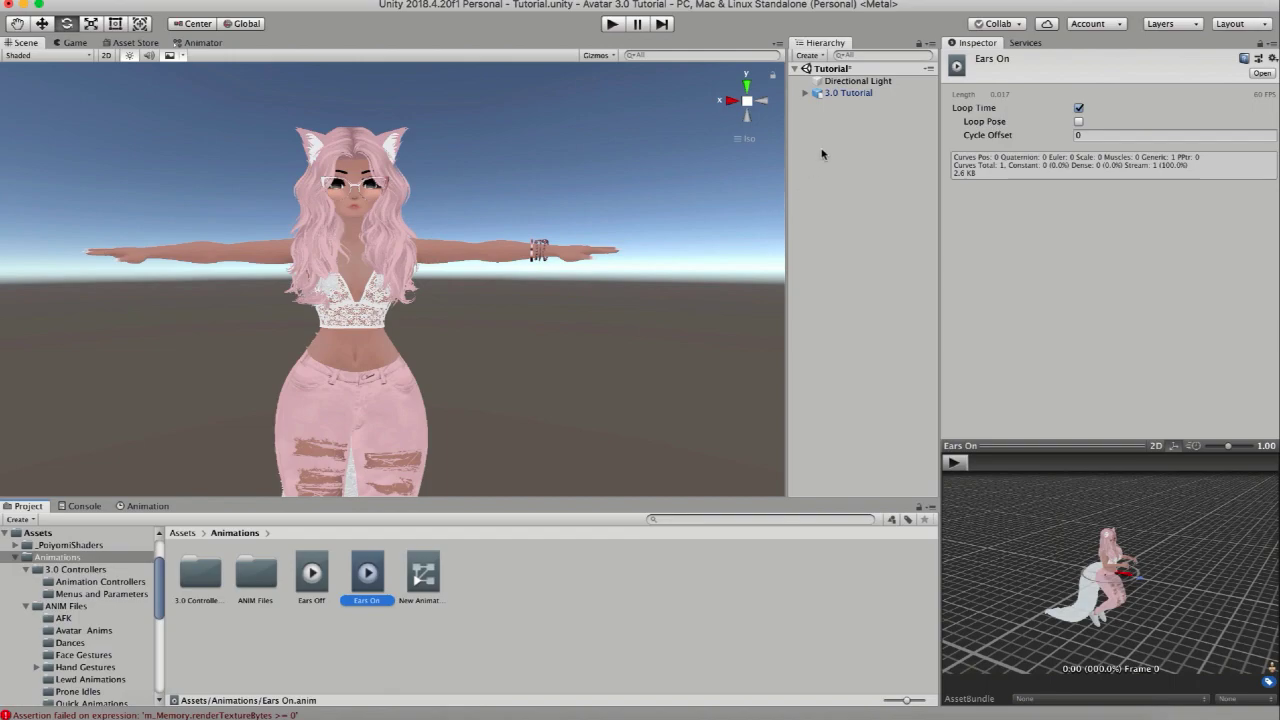
click(848, 92)
scroll(1085, 570, down, 1)
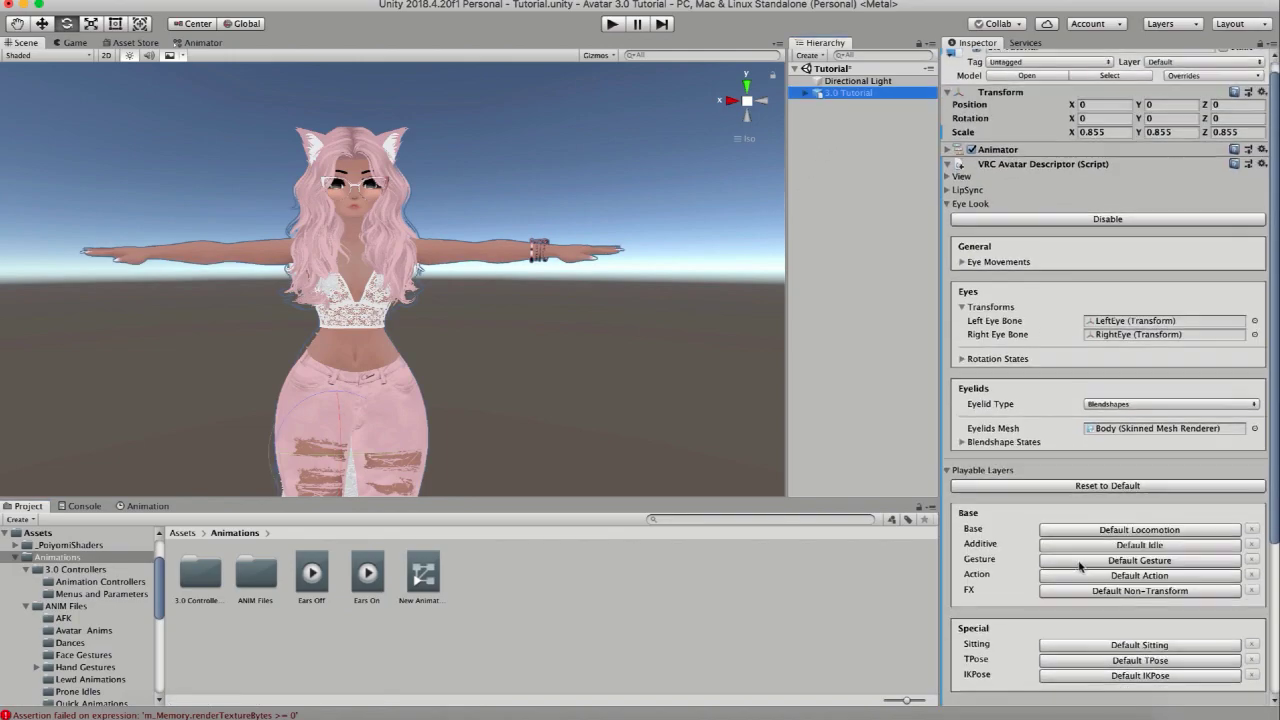